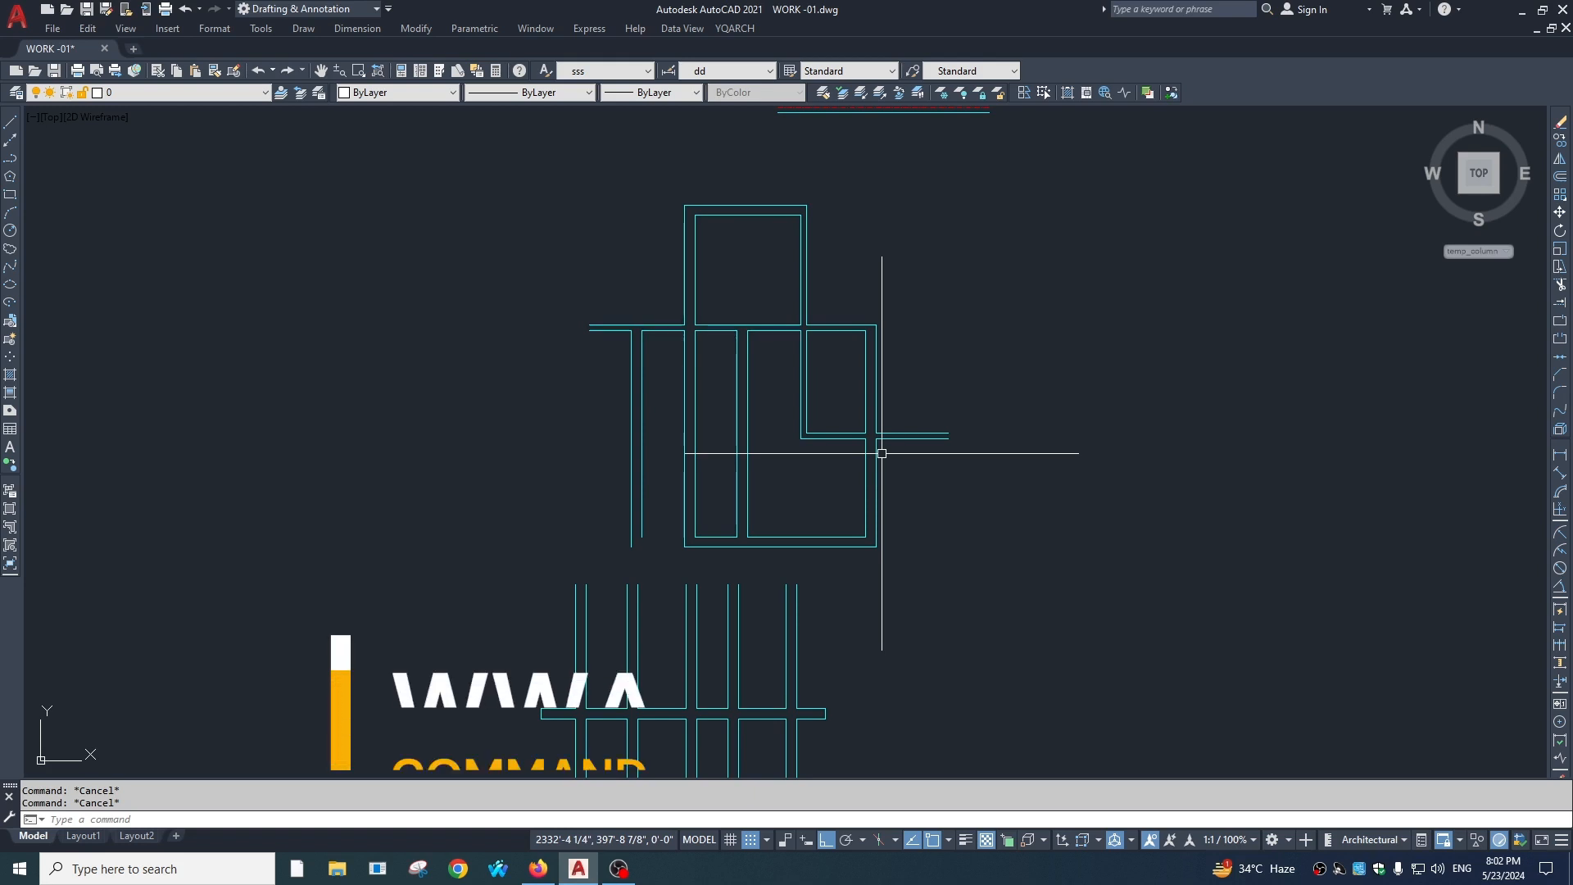
- Rebuild the axis lines from the walls of the entire upper floor plan with the WWA command
text(WWa)
key(Return)
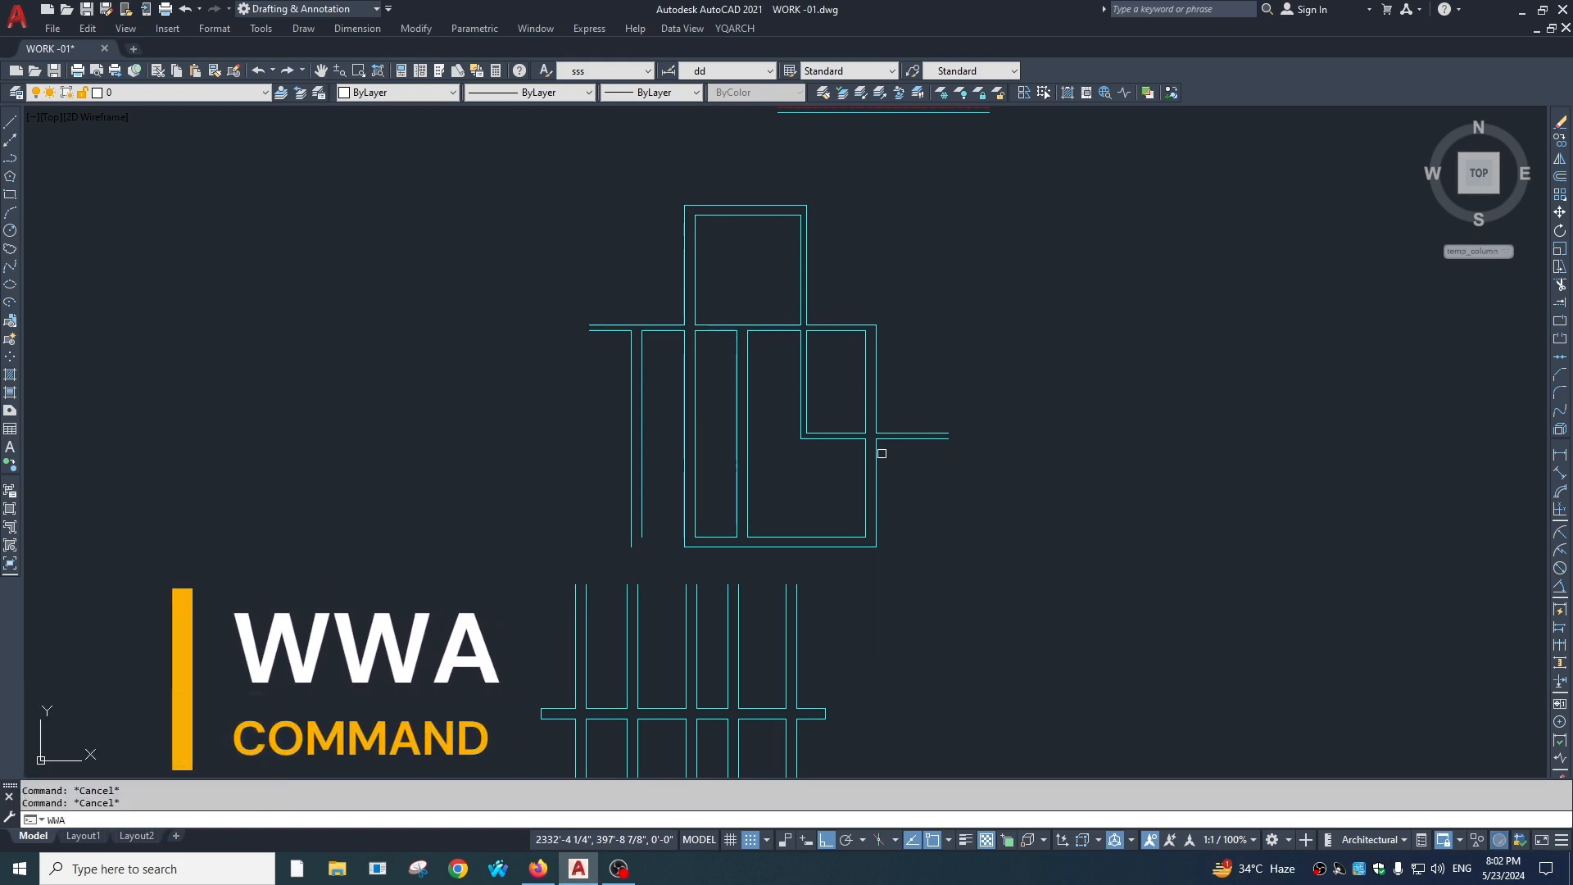
click(1007, 150)
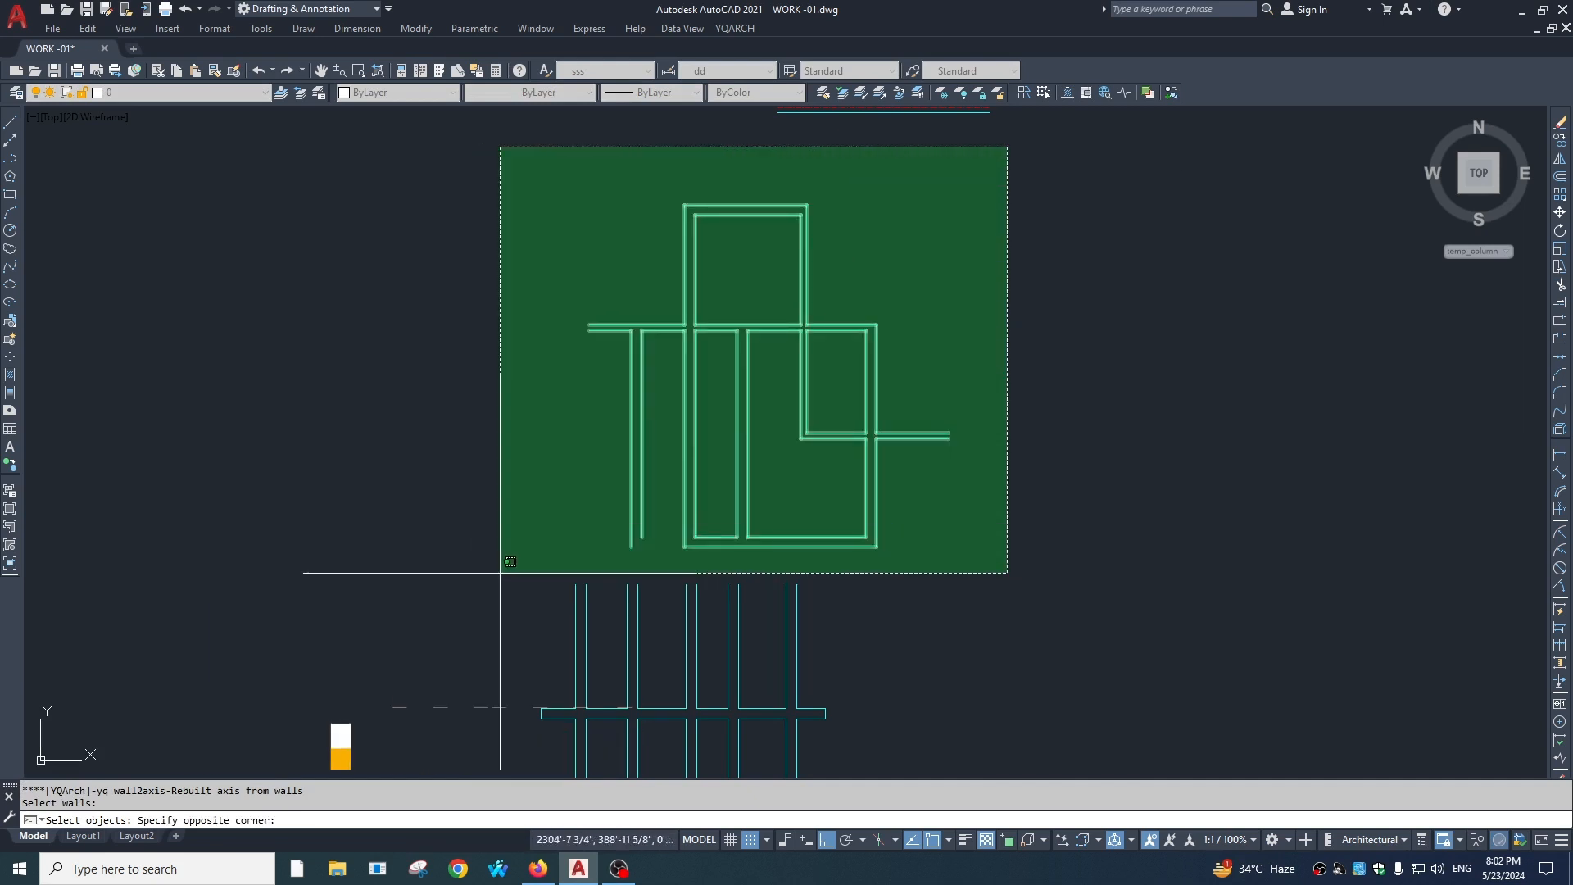
click(504, 571)
key(Return)
scroll(905, 479, up, 4)
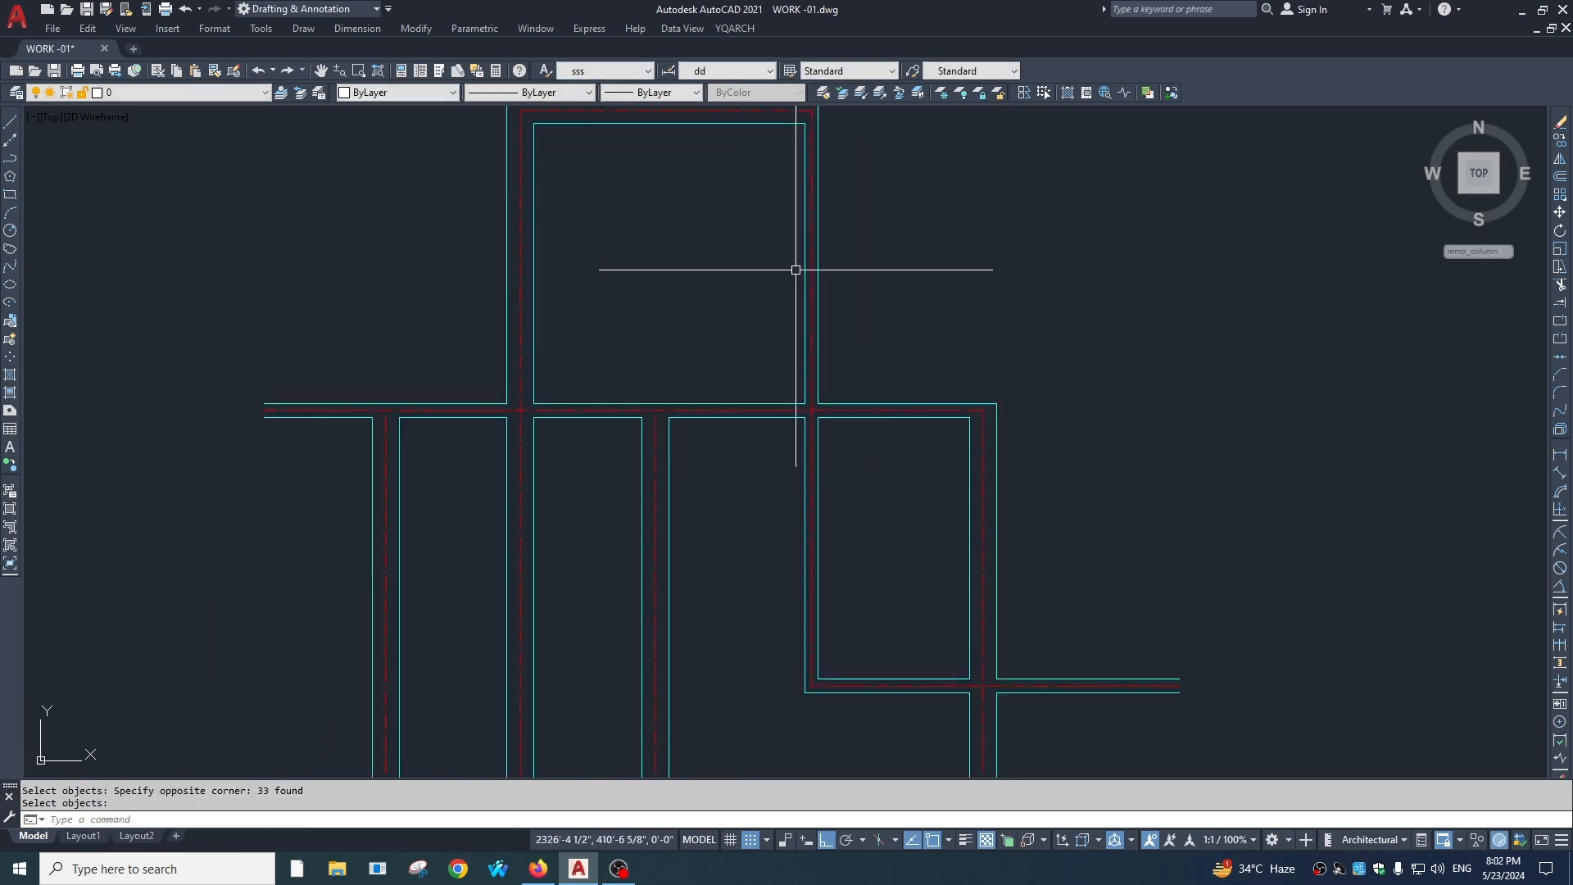
scroll(498, 379, down, 2)
middle_drag(524, 443, 545, 404)
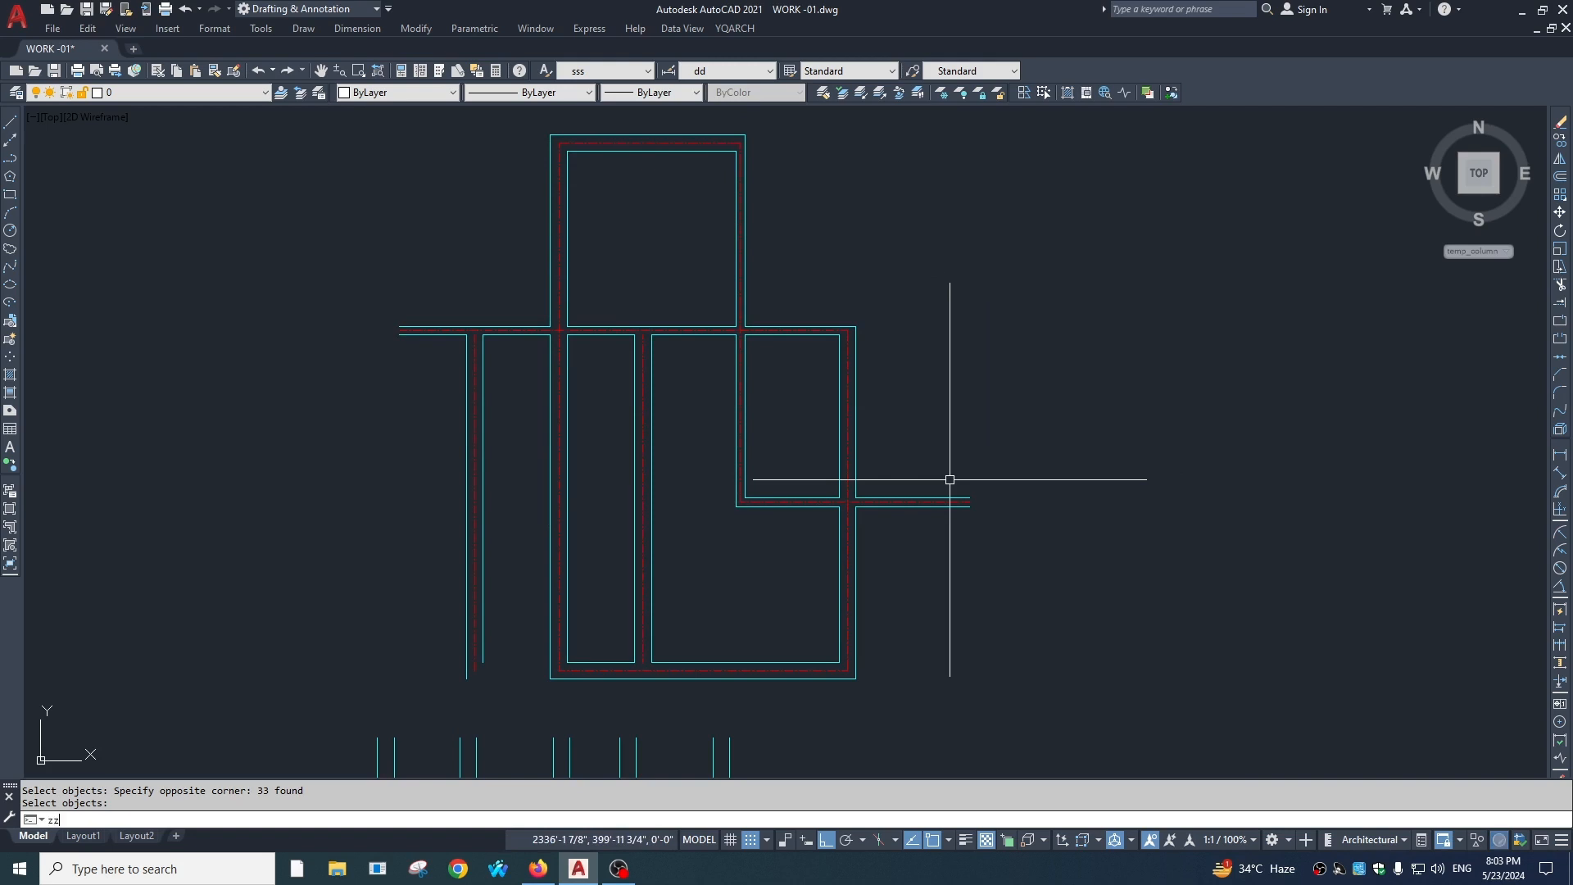
- Start the ZZBZ column command and set the column size to 9,9
text(bz)
key(Return)
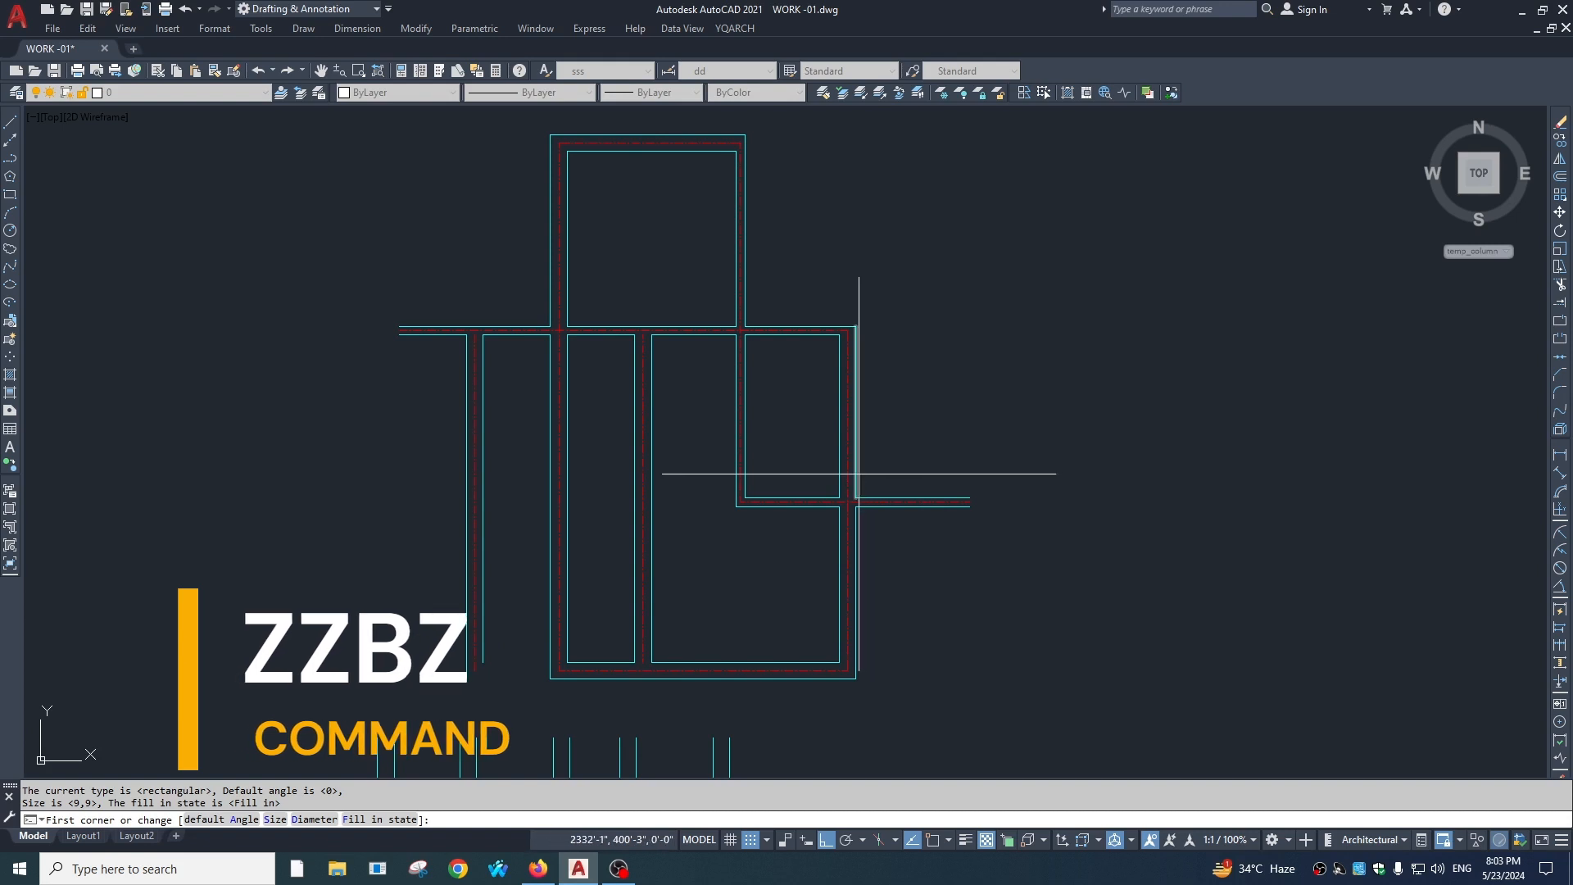
text(s)
key(Return)
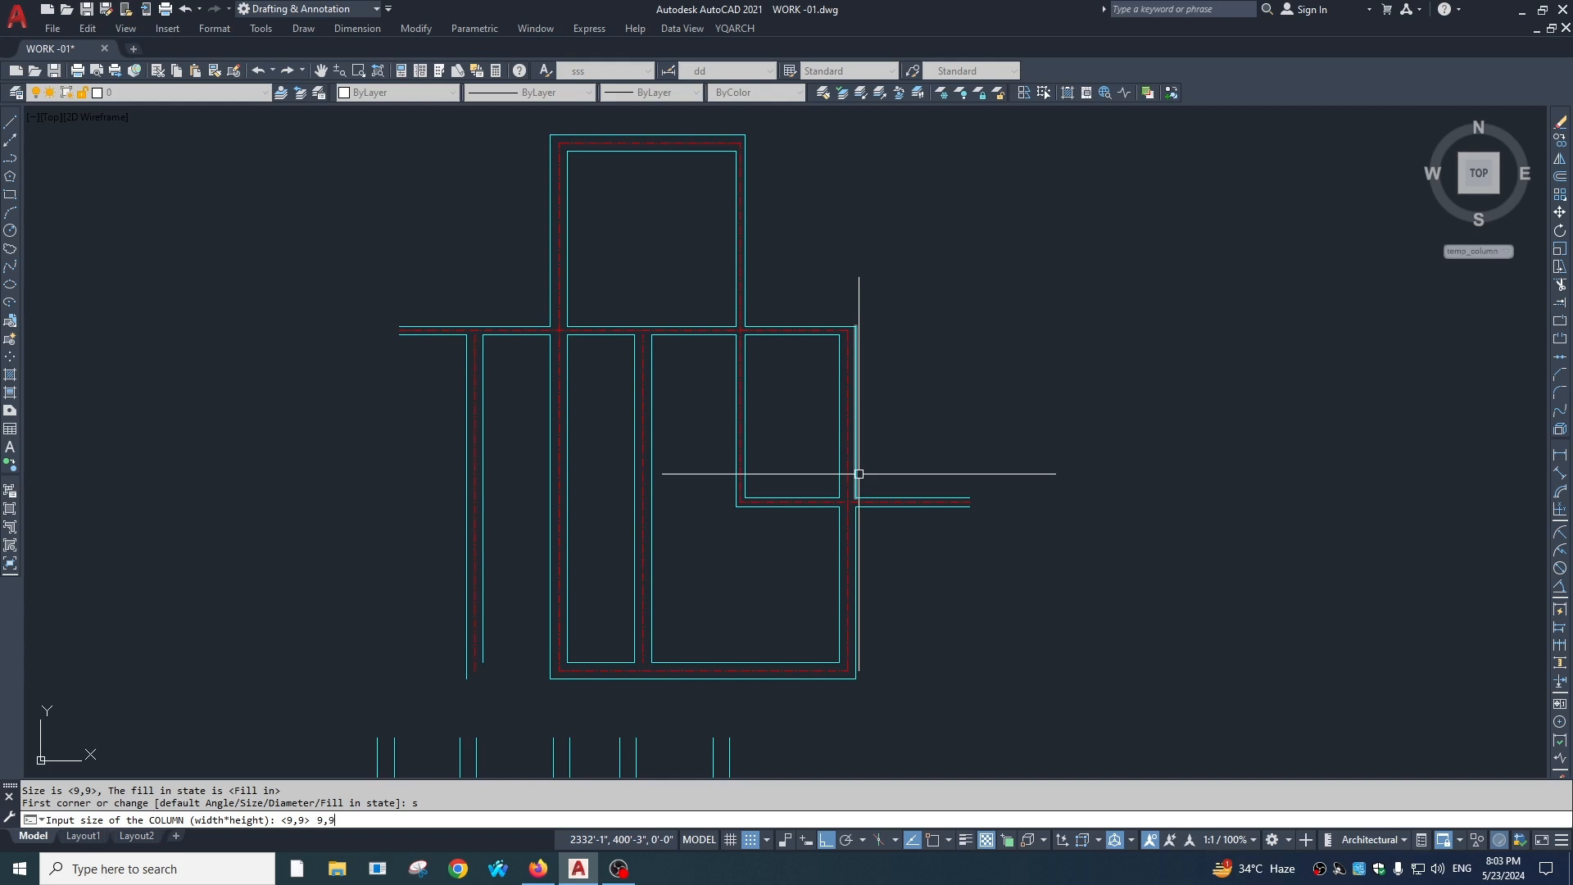
text(9,9)
key(Return)
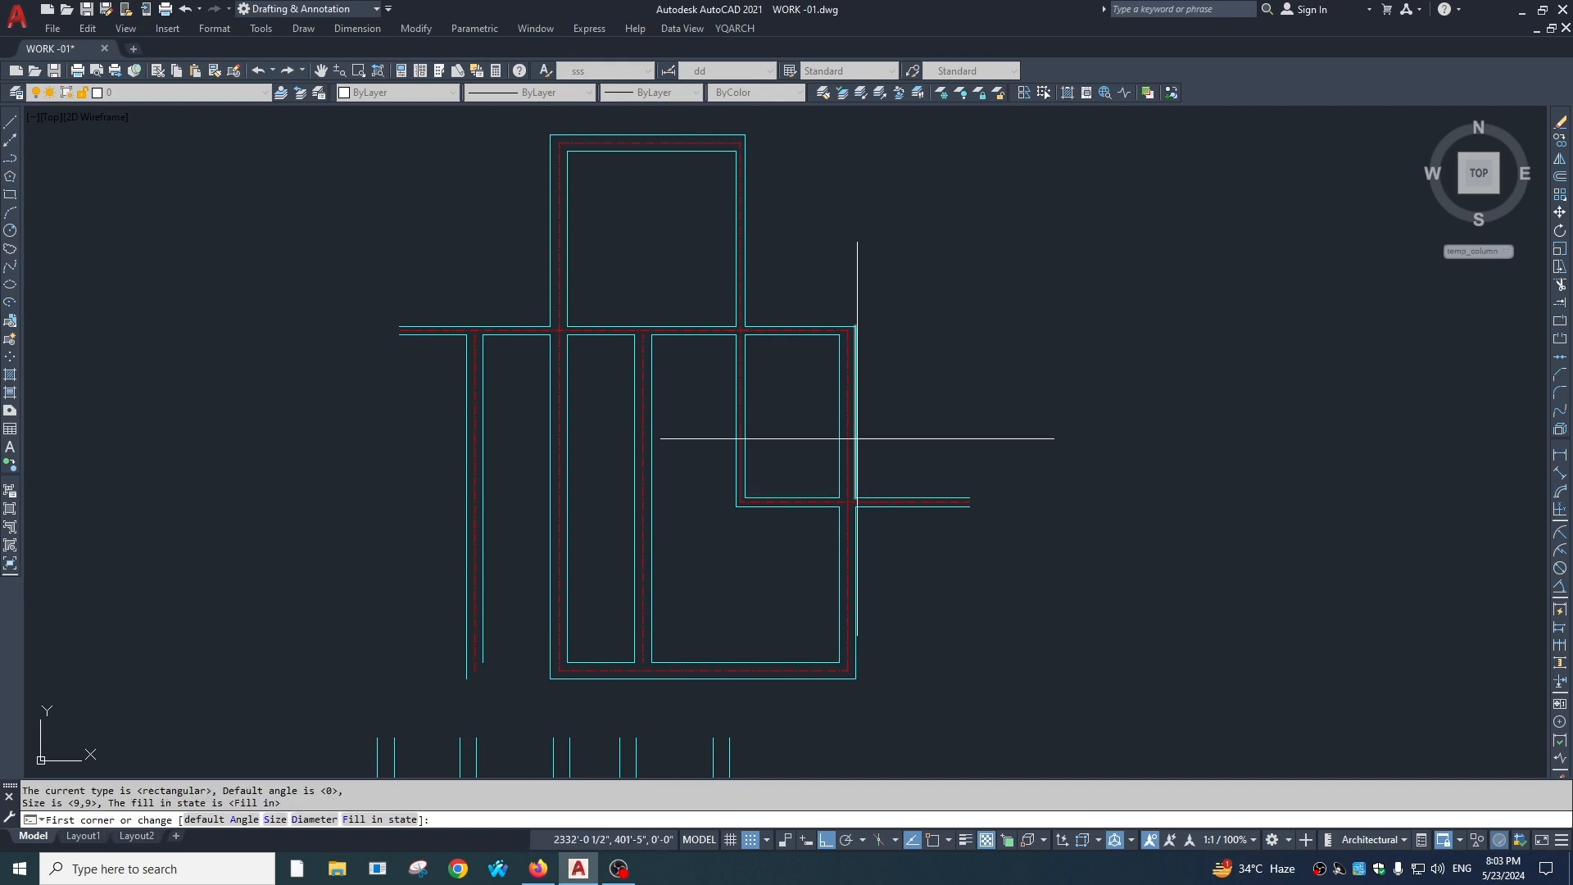
- Insert the filled columns at the axis intersections within a window around the upper floor plan
scroll(864, 242, down, 4)
click(874, 179)
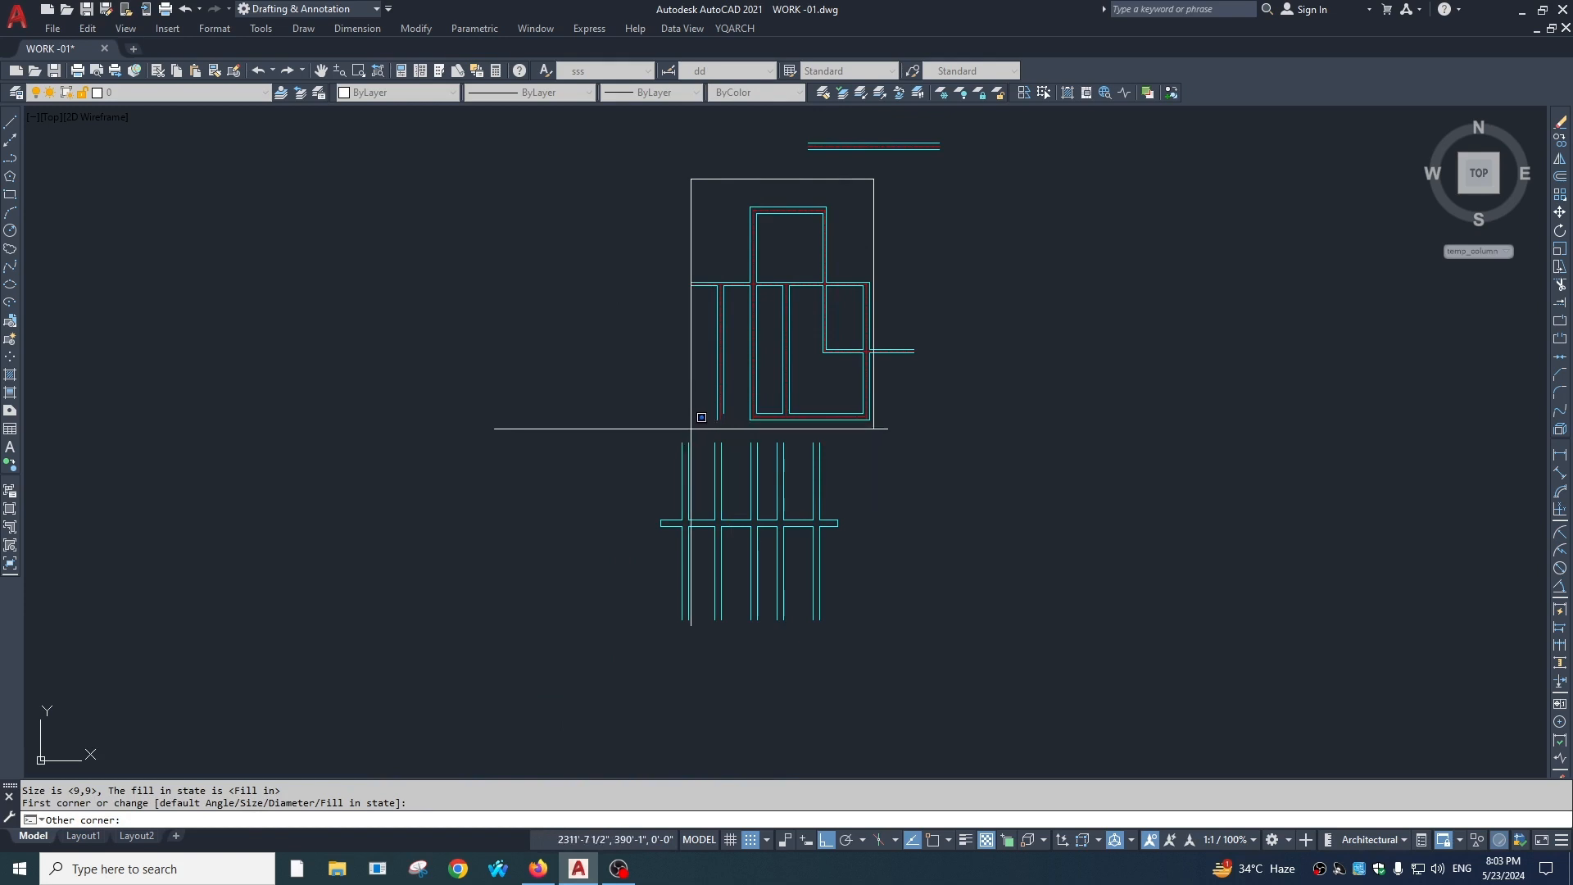
click(688, 427)
- Examine the columns placed at the wall corners and intersections of the floor plan
scroll(815, 287, up, 4)
scroll(806, 289, up, 2)
mouse_move(816, 289)
middle_down()
mouse_move(780, 275)
mouse_move(720, 368)
middle_up()
scroll(811, 369, down, 4)
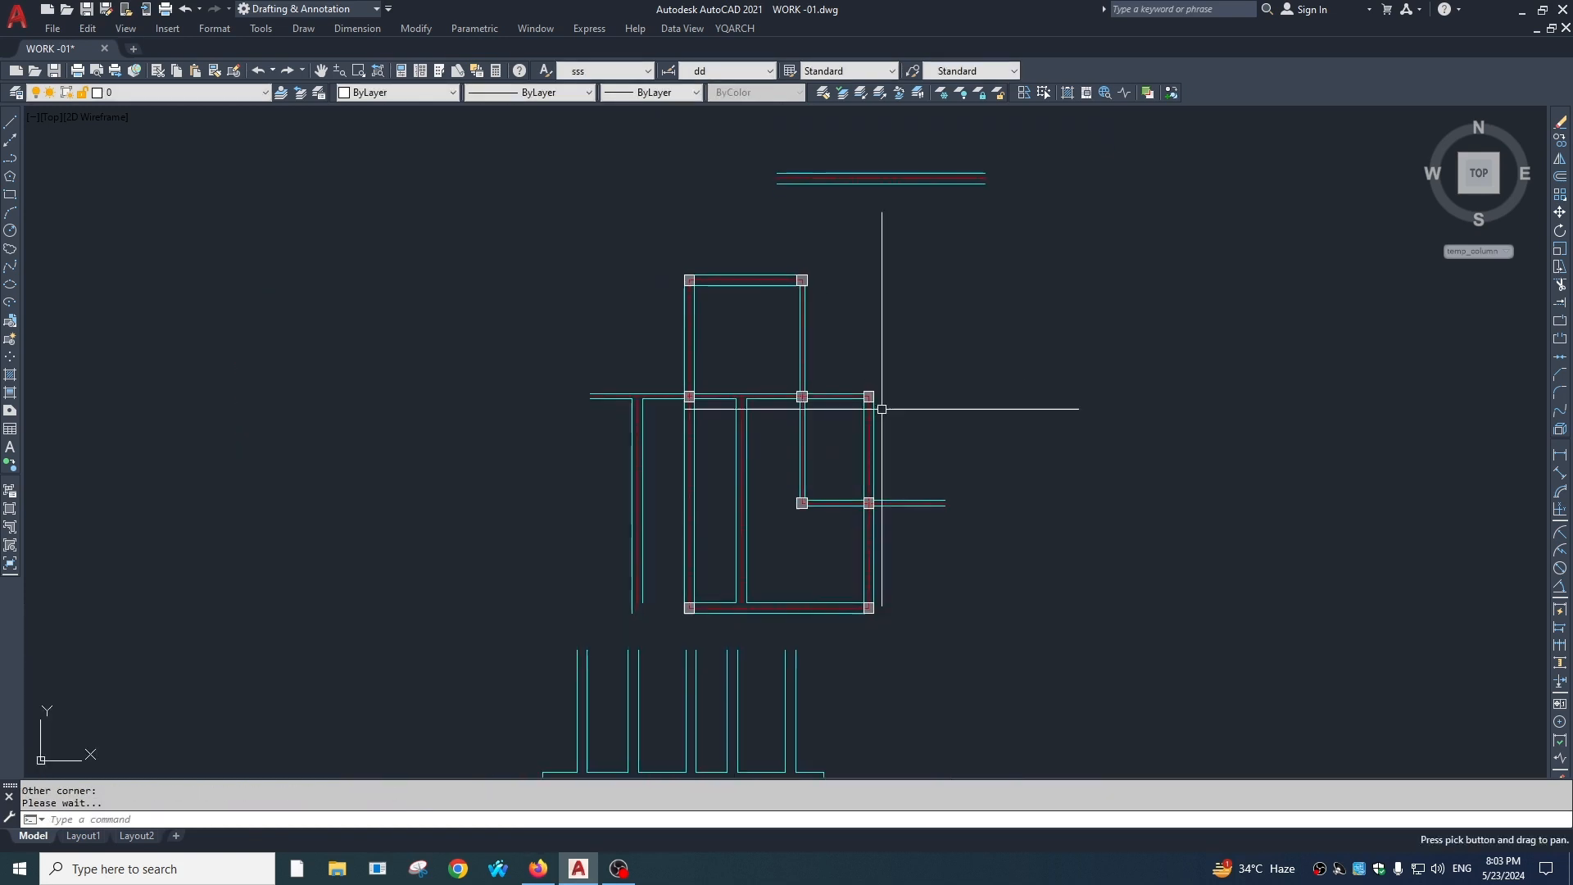
scroll(692, 385, up, 4)
middle_drag(646, 390, 555, 351)
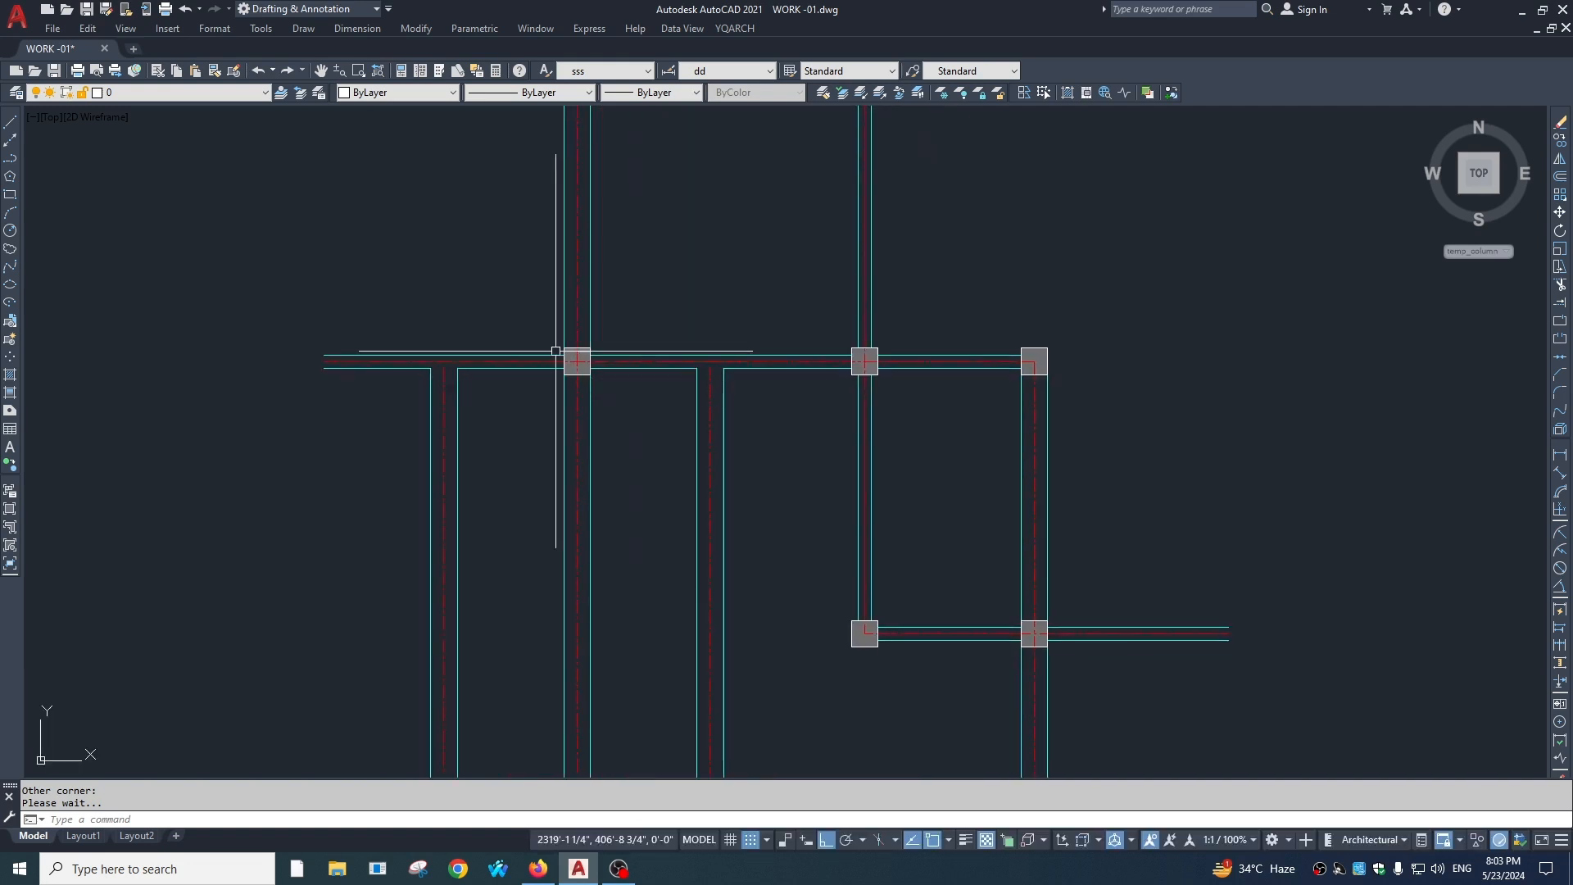
scroll(956, 348, down, 2)
middle_drag(1020, 332, 866, 315)
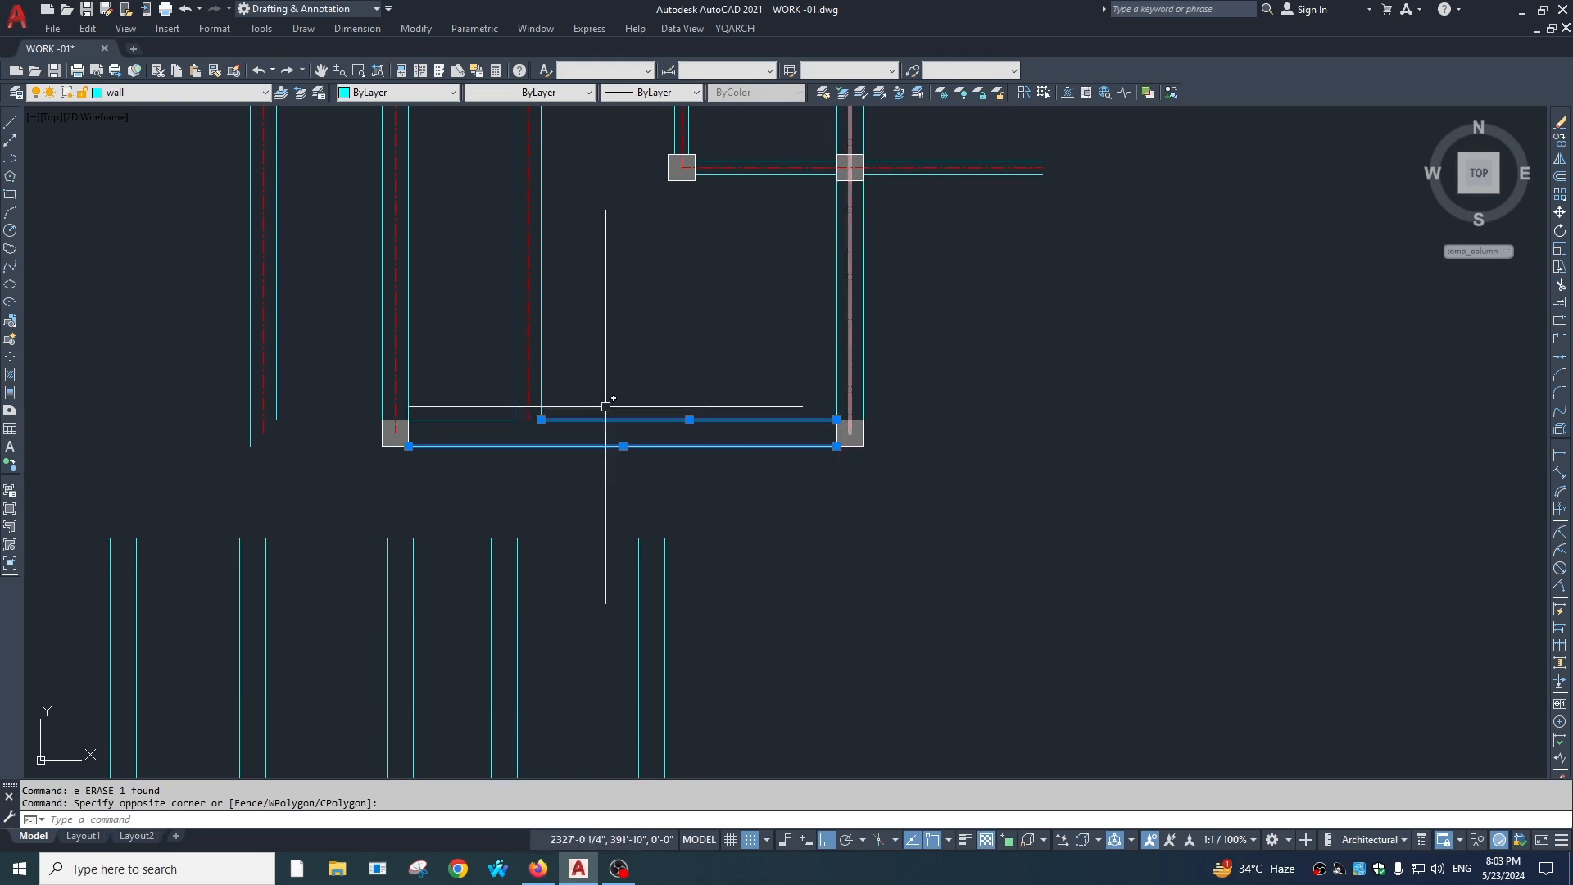
key(Escape)
text(ad)
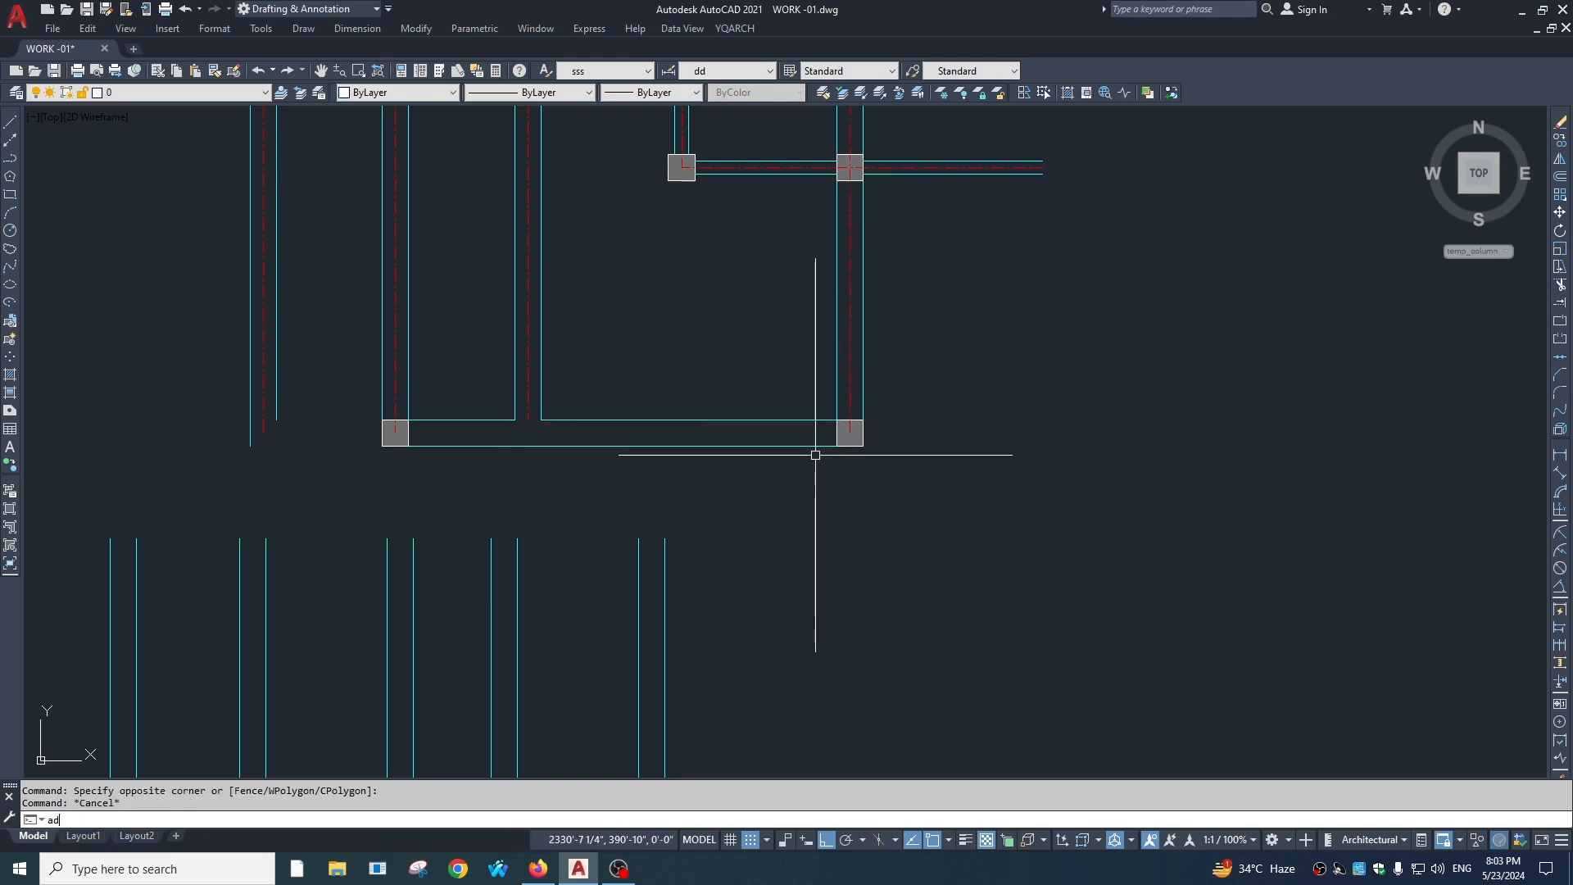
key(Return)
key(Escape)
key(Escape)
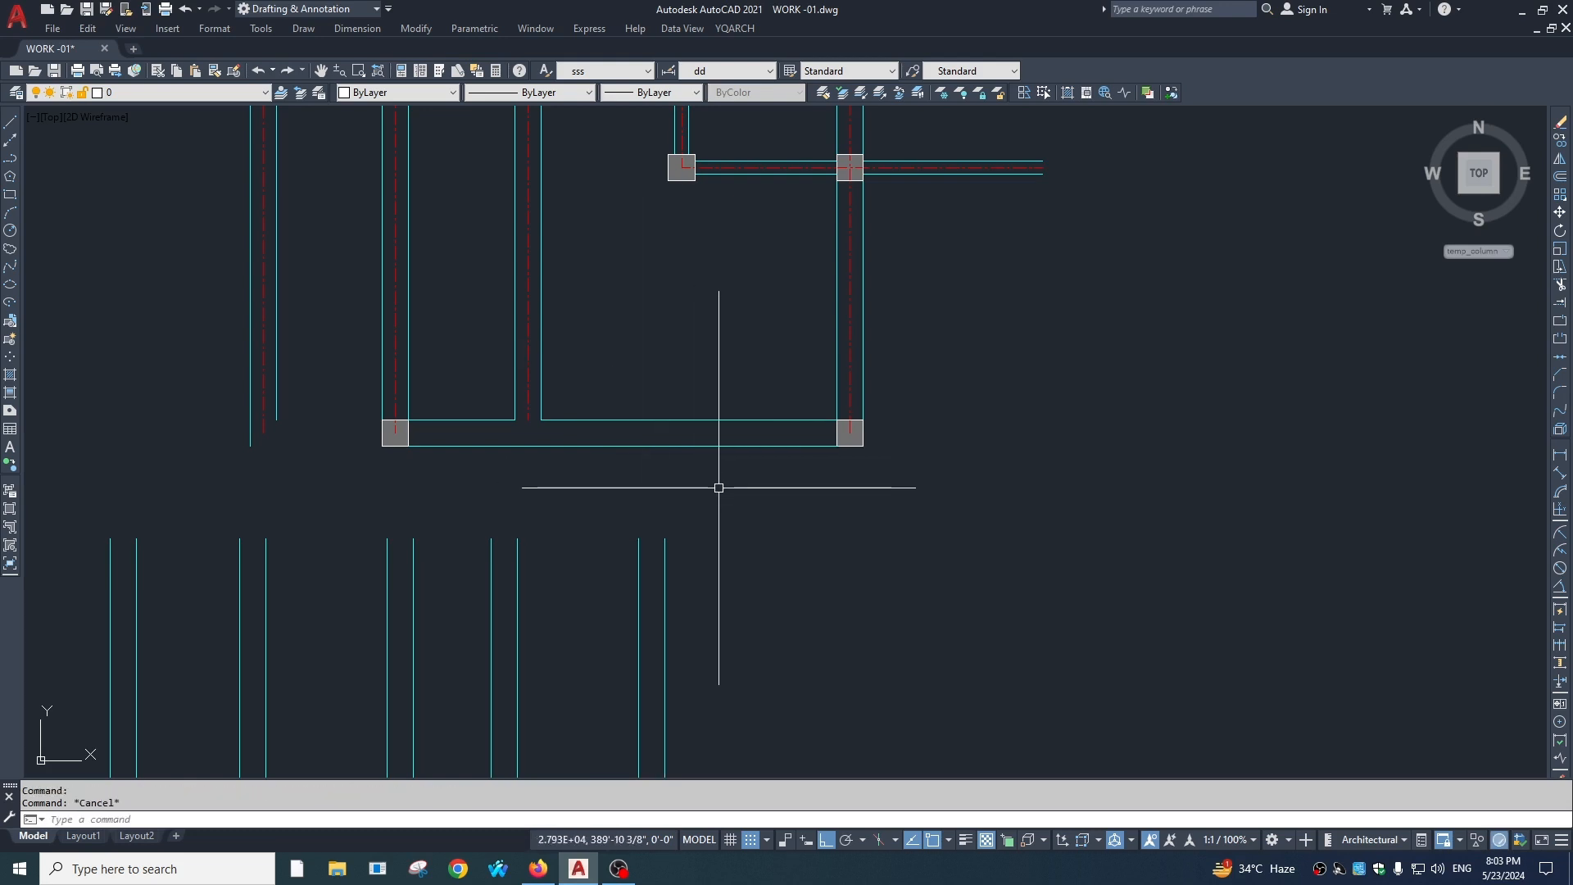
- Start the AD door command and set the hole width to 36 and the pier width to 4.5
text(ad)
key(Return)
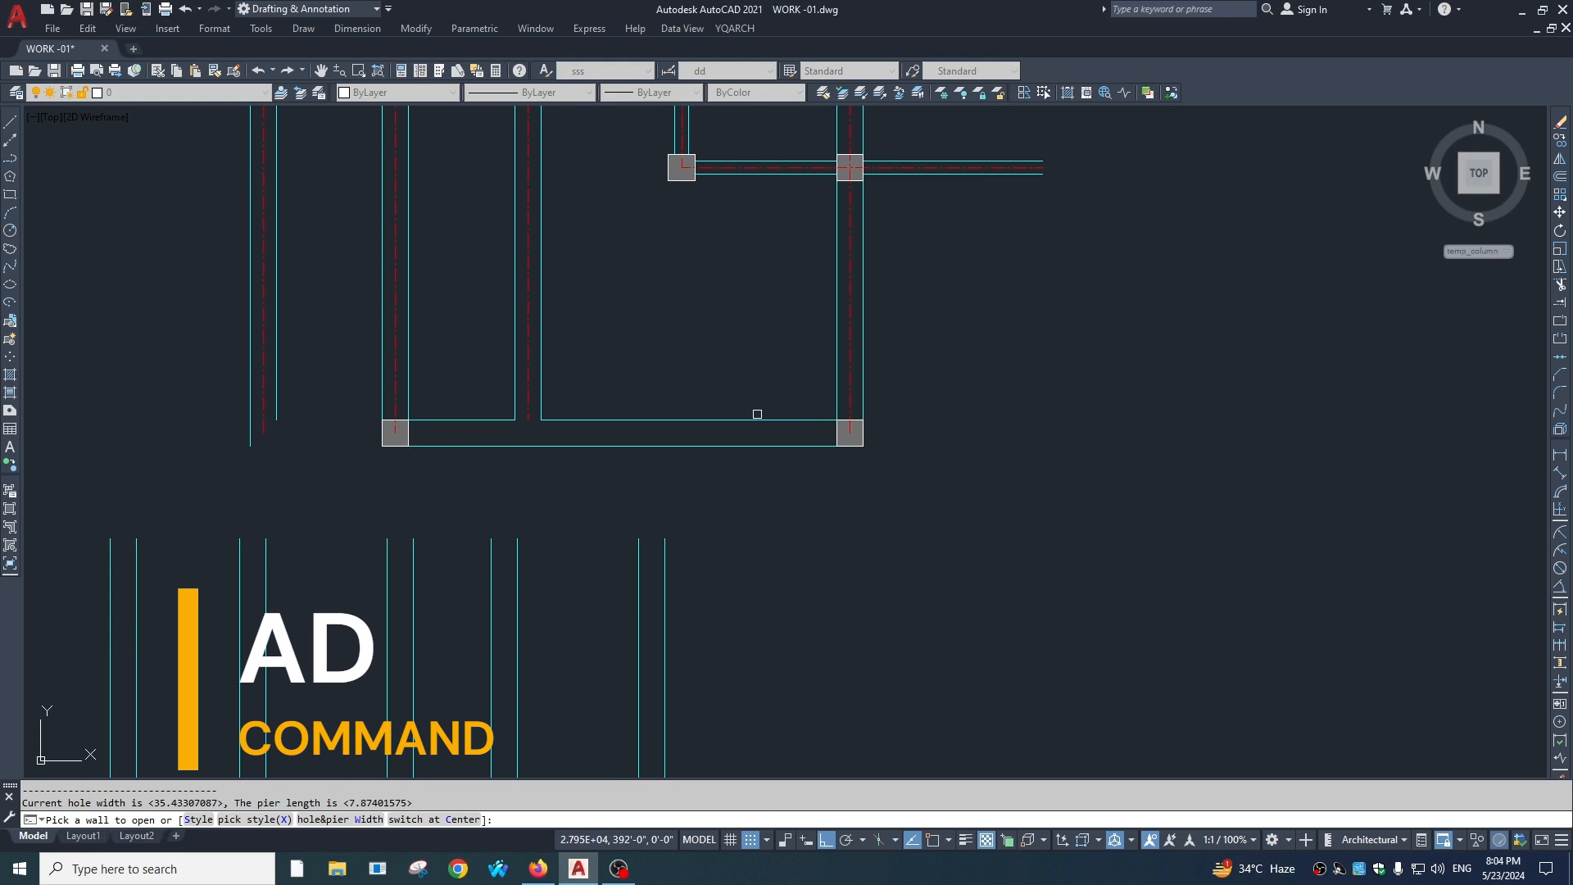
key(Return)
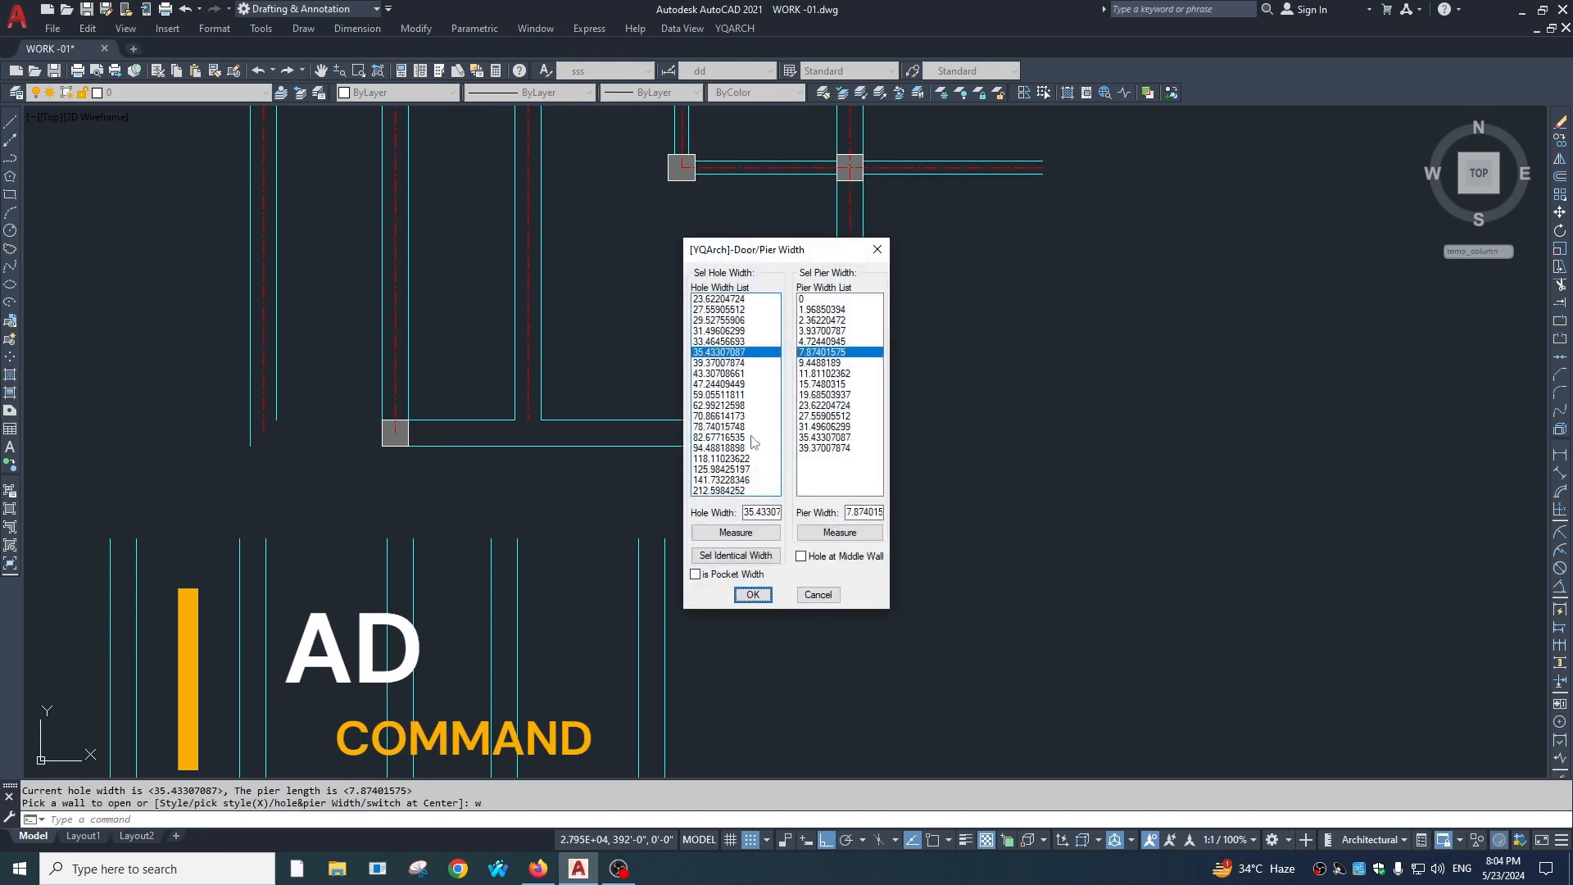
double_click(746, 512)
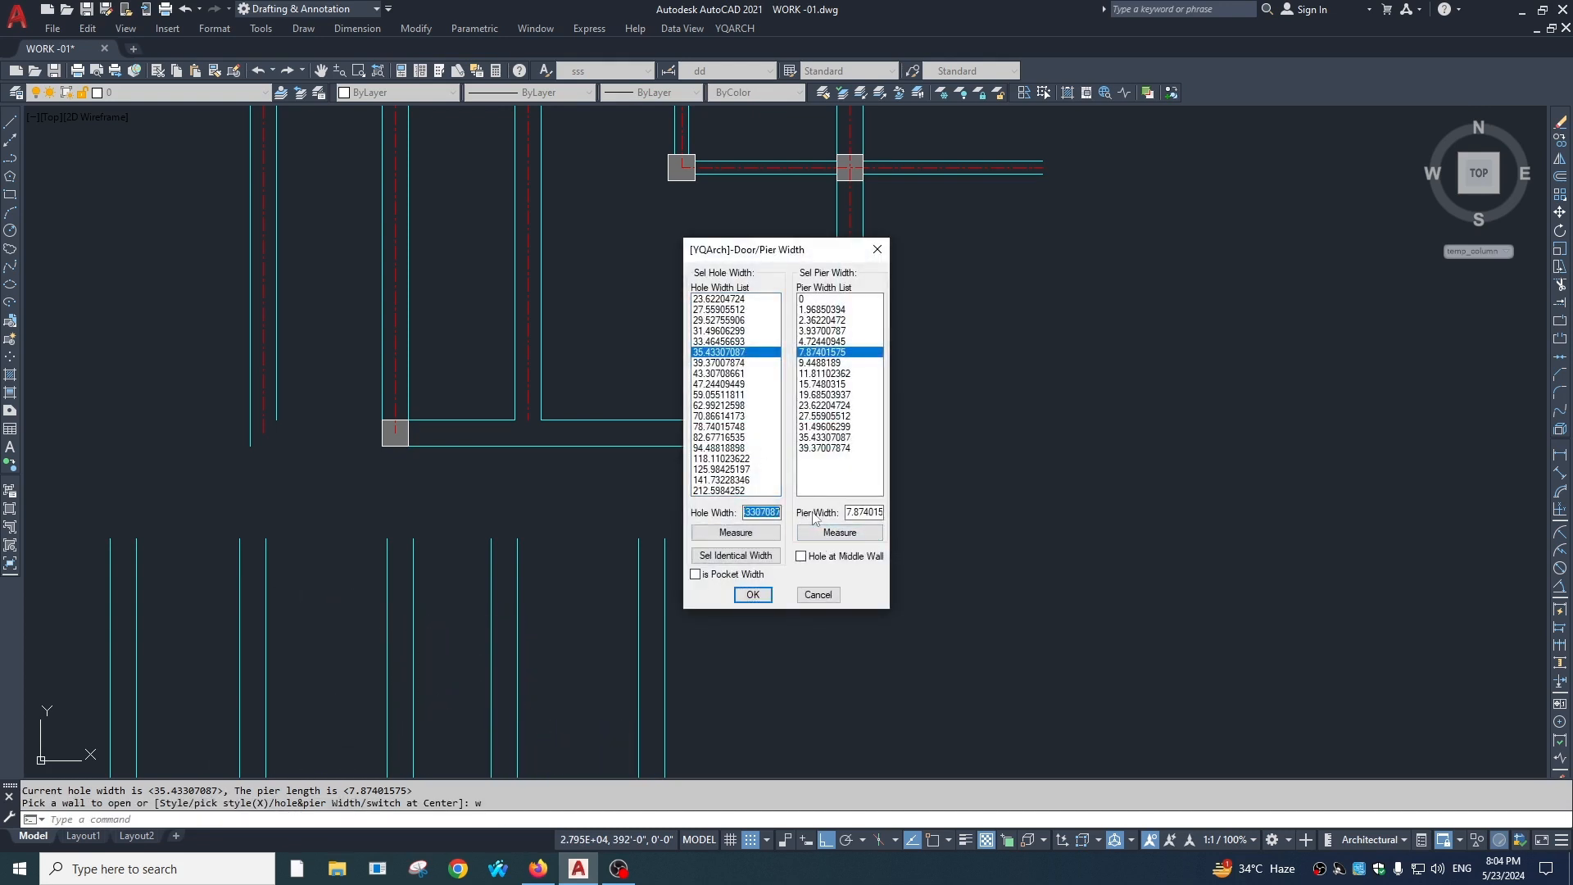
text(36)
text(4.5)
click(753, 598)
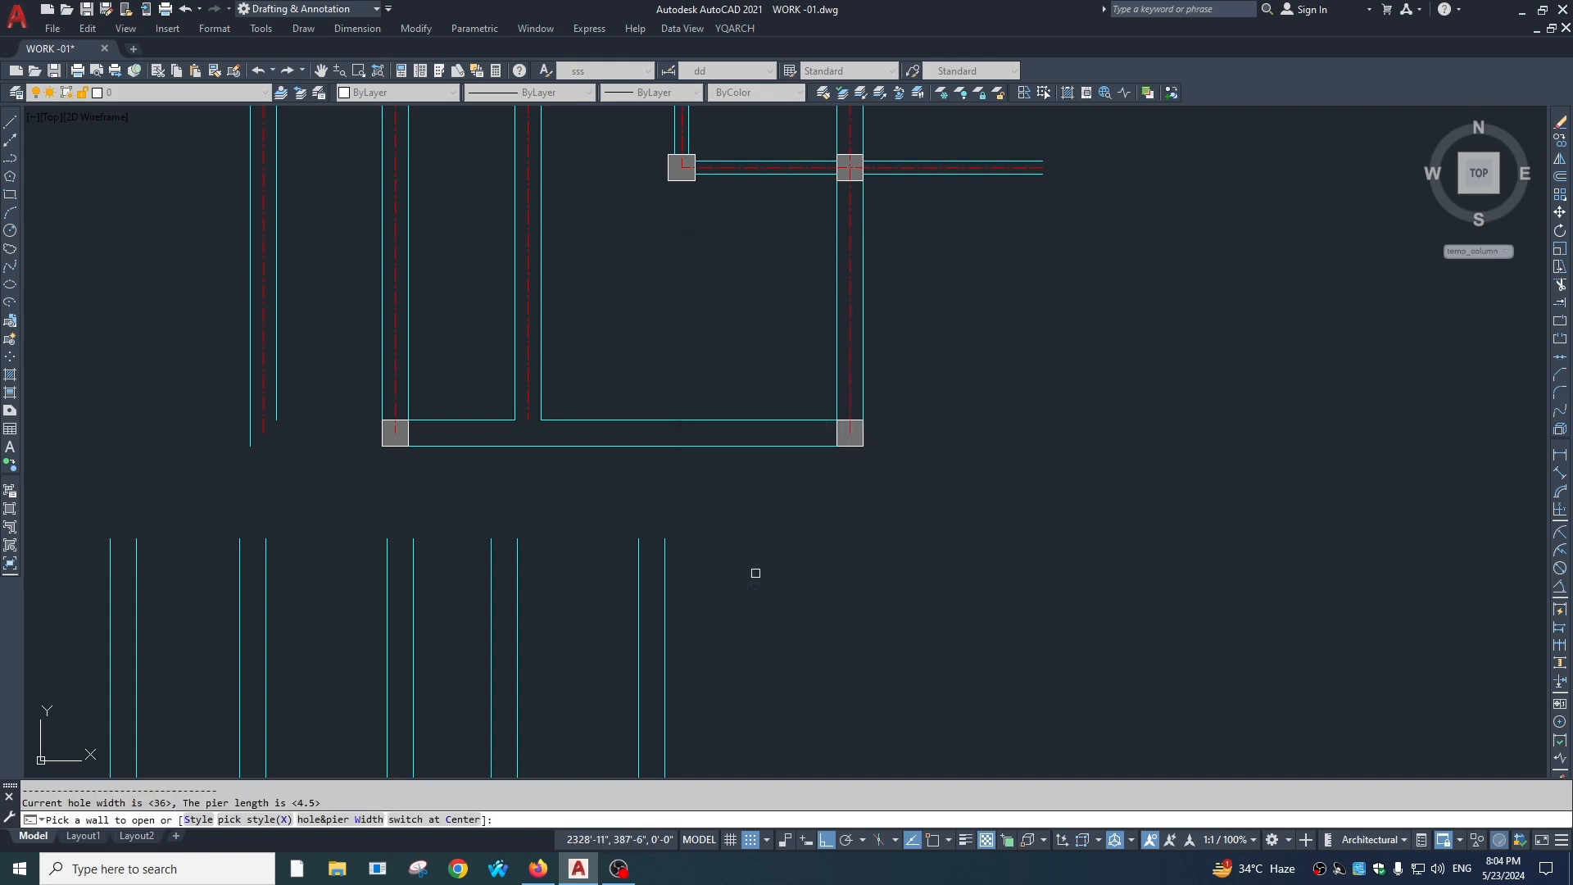
- Place a door in the bottom wall beside the lower-right corner column, hinged on the column side and swinging into the room
click(822, 417)
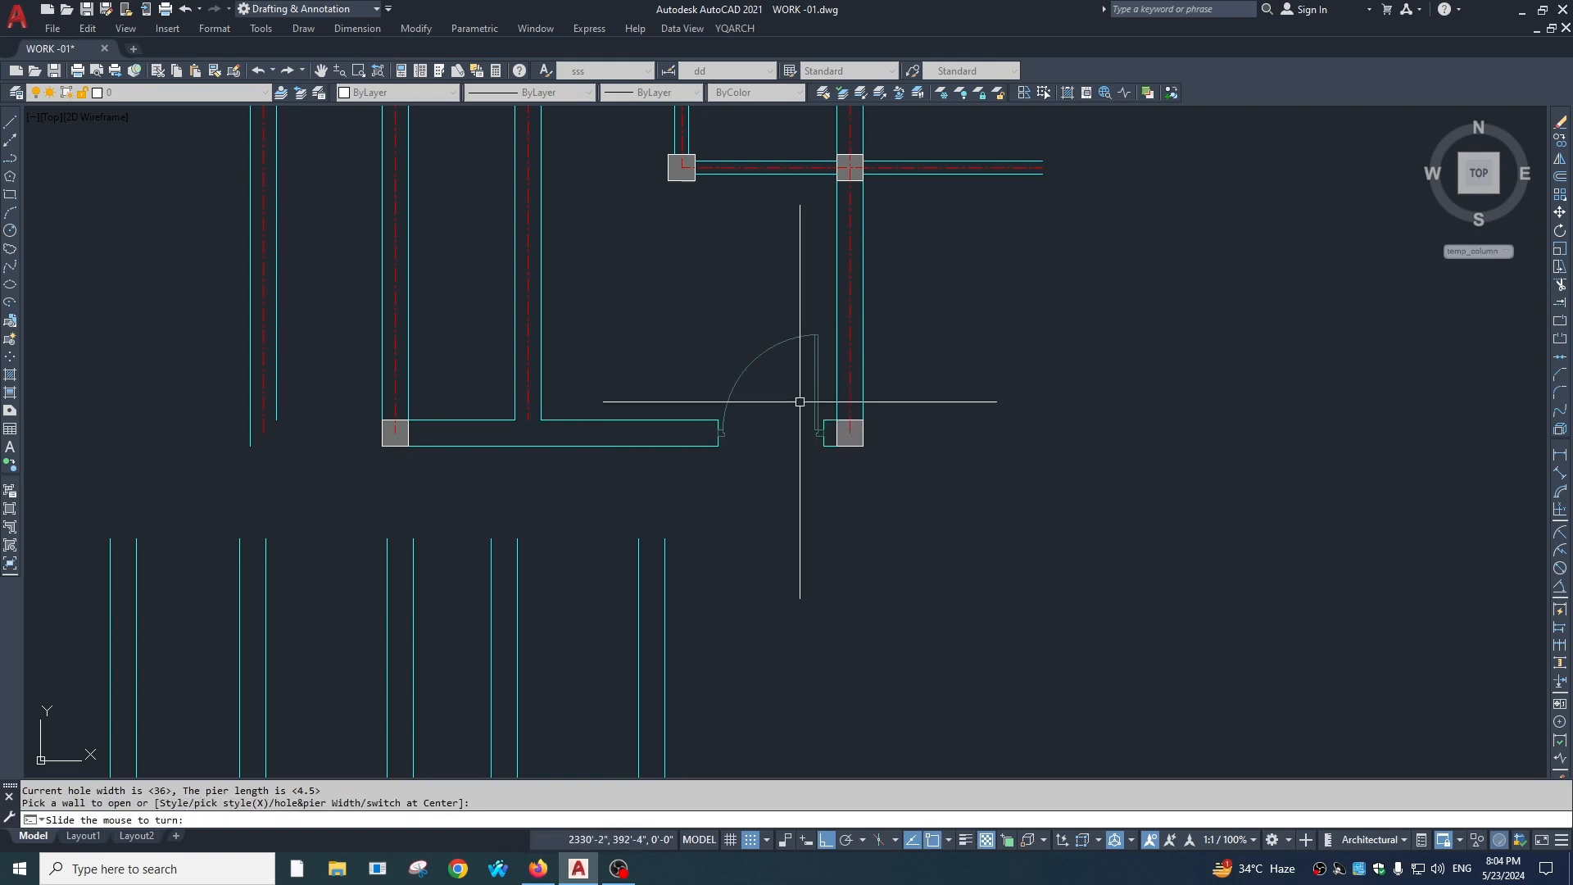
click(807, 337)
scroll(831, 425, up, 2)
key(Escape)
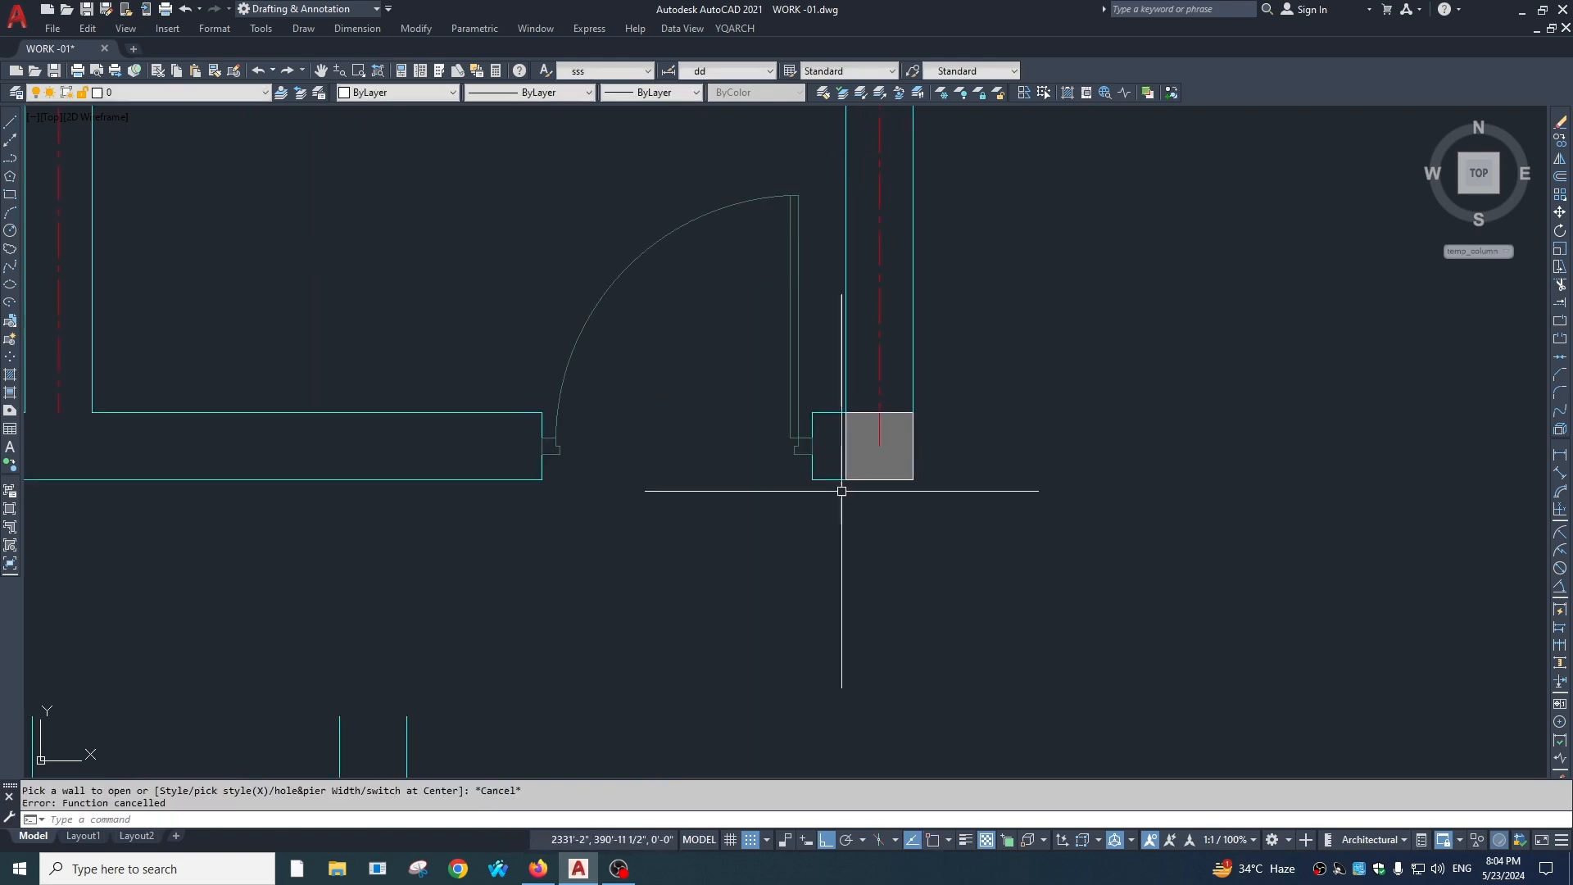
- Measure the short wall pier between the door opening and the corner column with a linear dimension
text(dli)
key(space)
key(space)
click(812, 416)
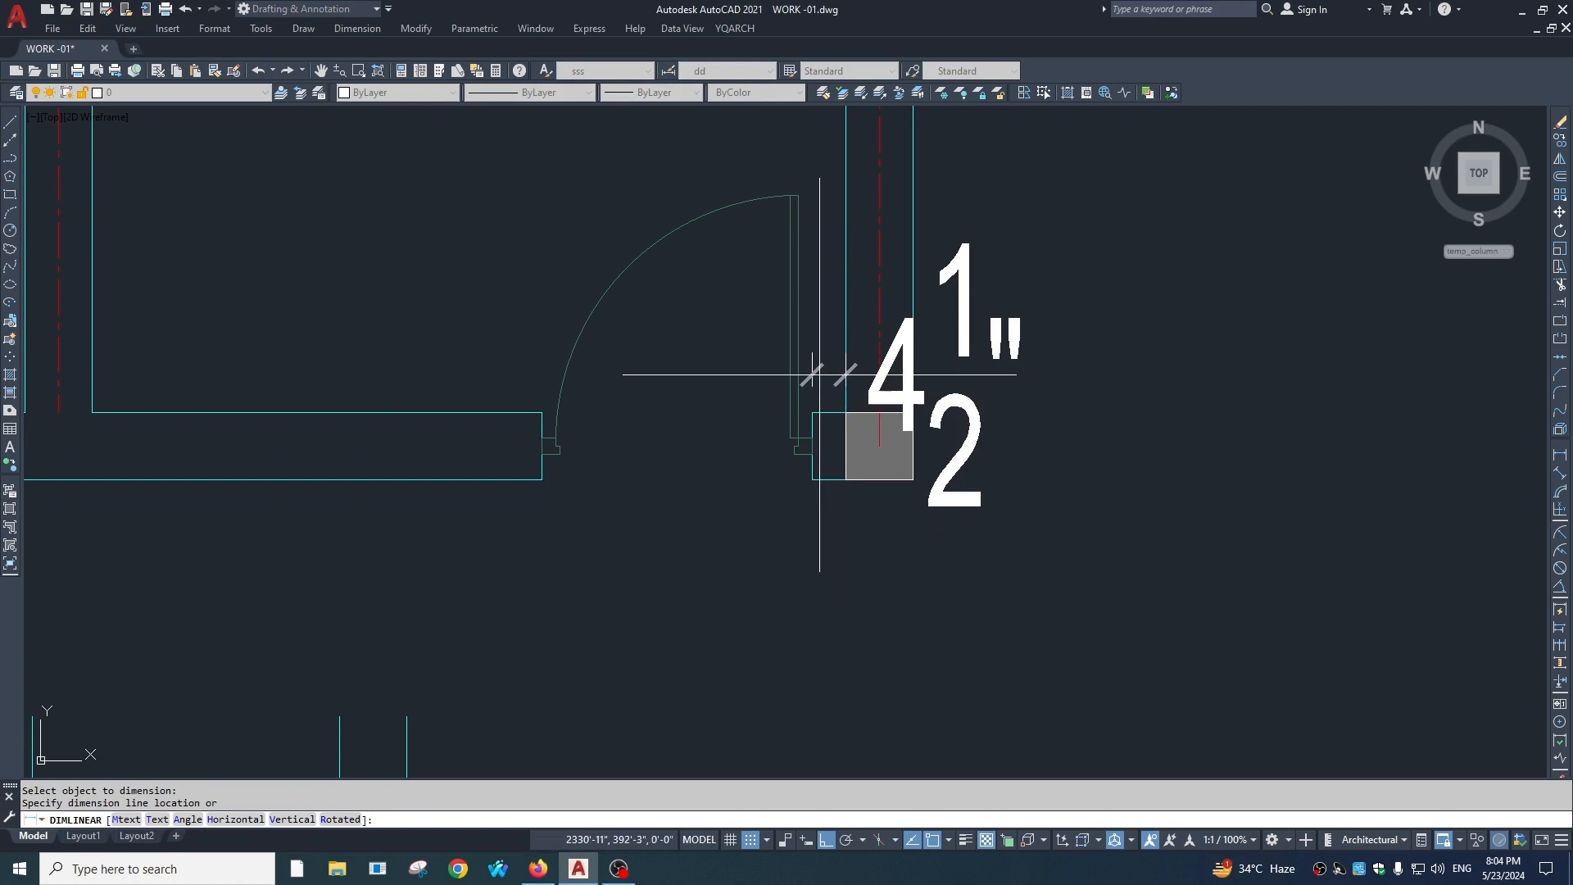
key(Escape)
- Restart the door command and enable Hole at Middle Wall, keeping the hole width of 36
scroll(819, 404, down, 2)
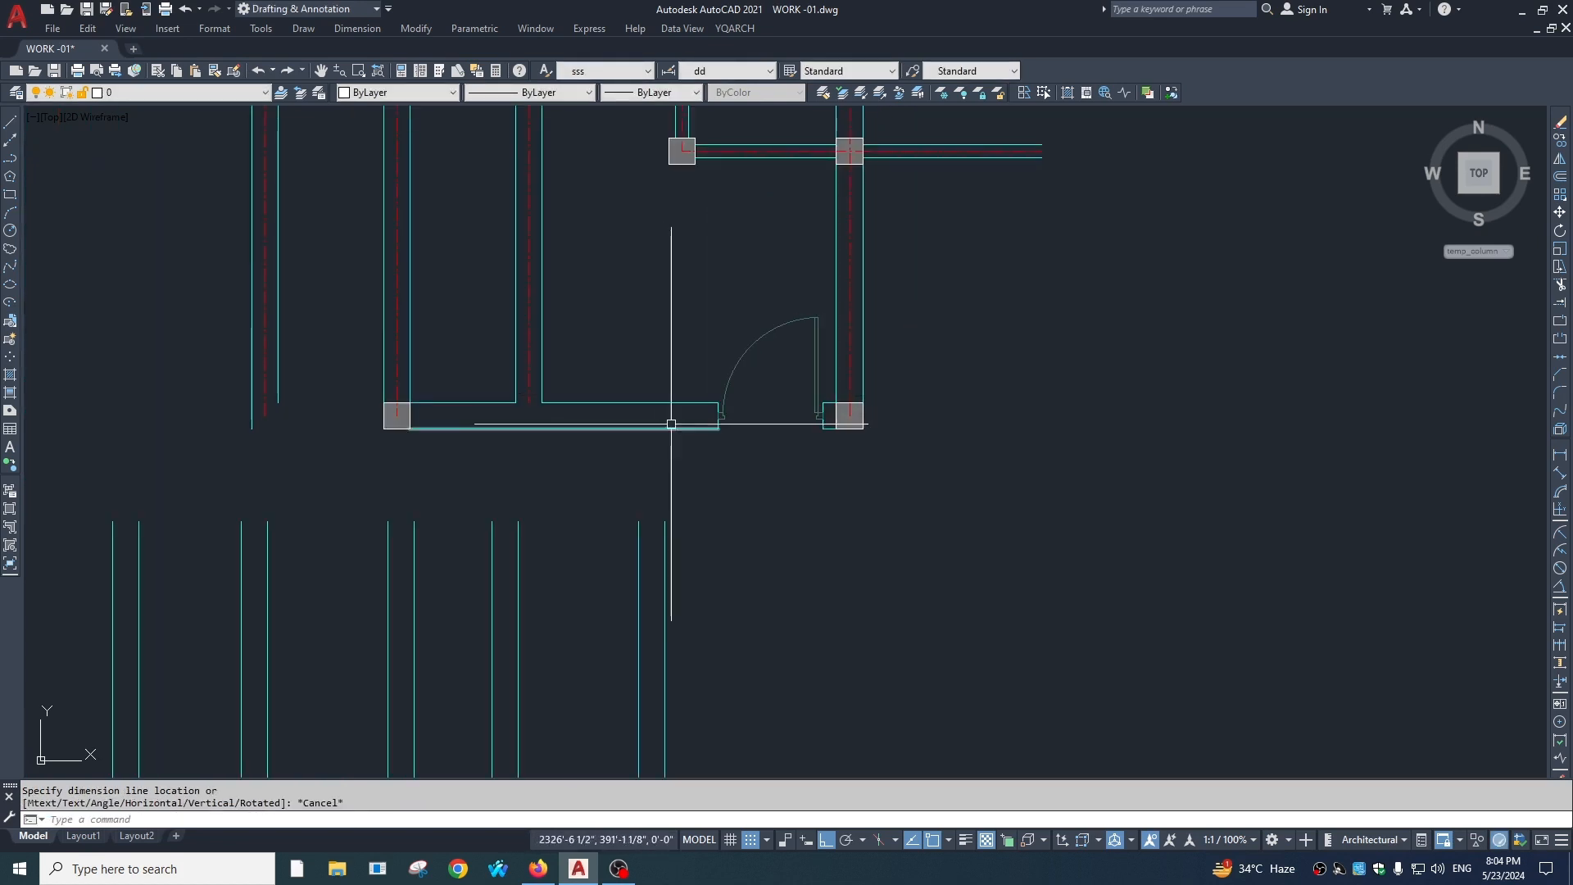
scroll(671, 430, down, 4)
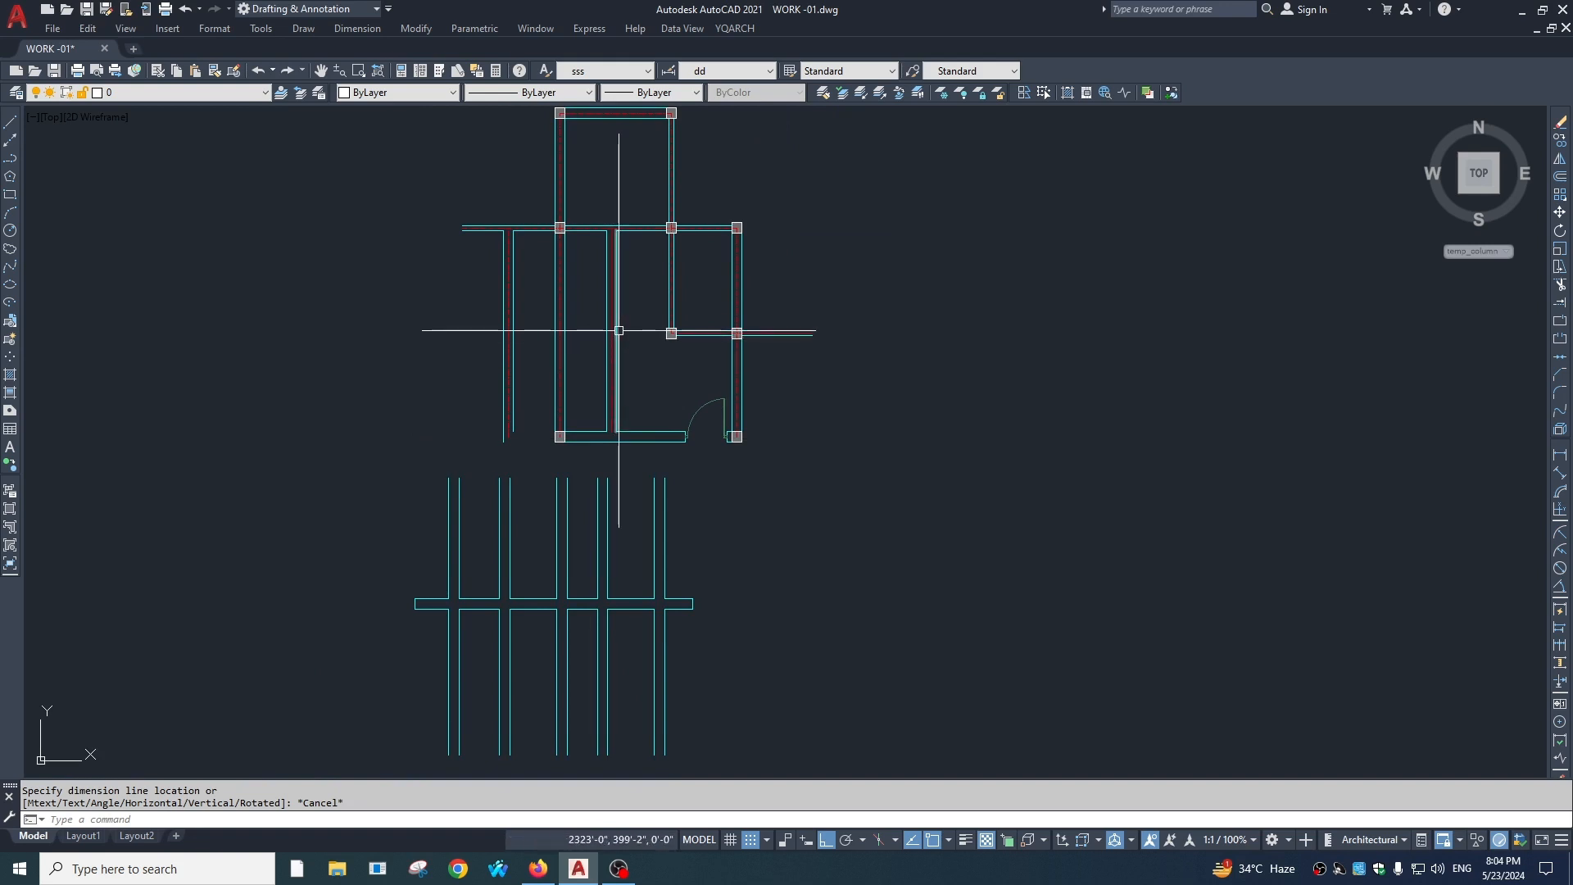
key(Return)
key(Escape)
text(wd)
key(space)
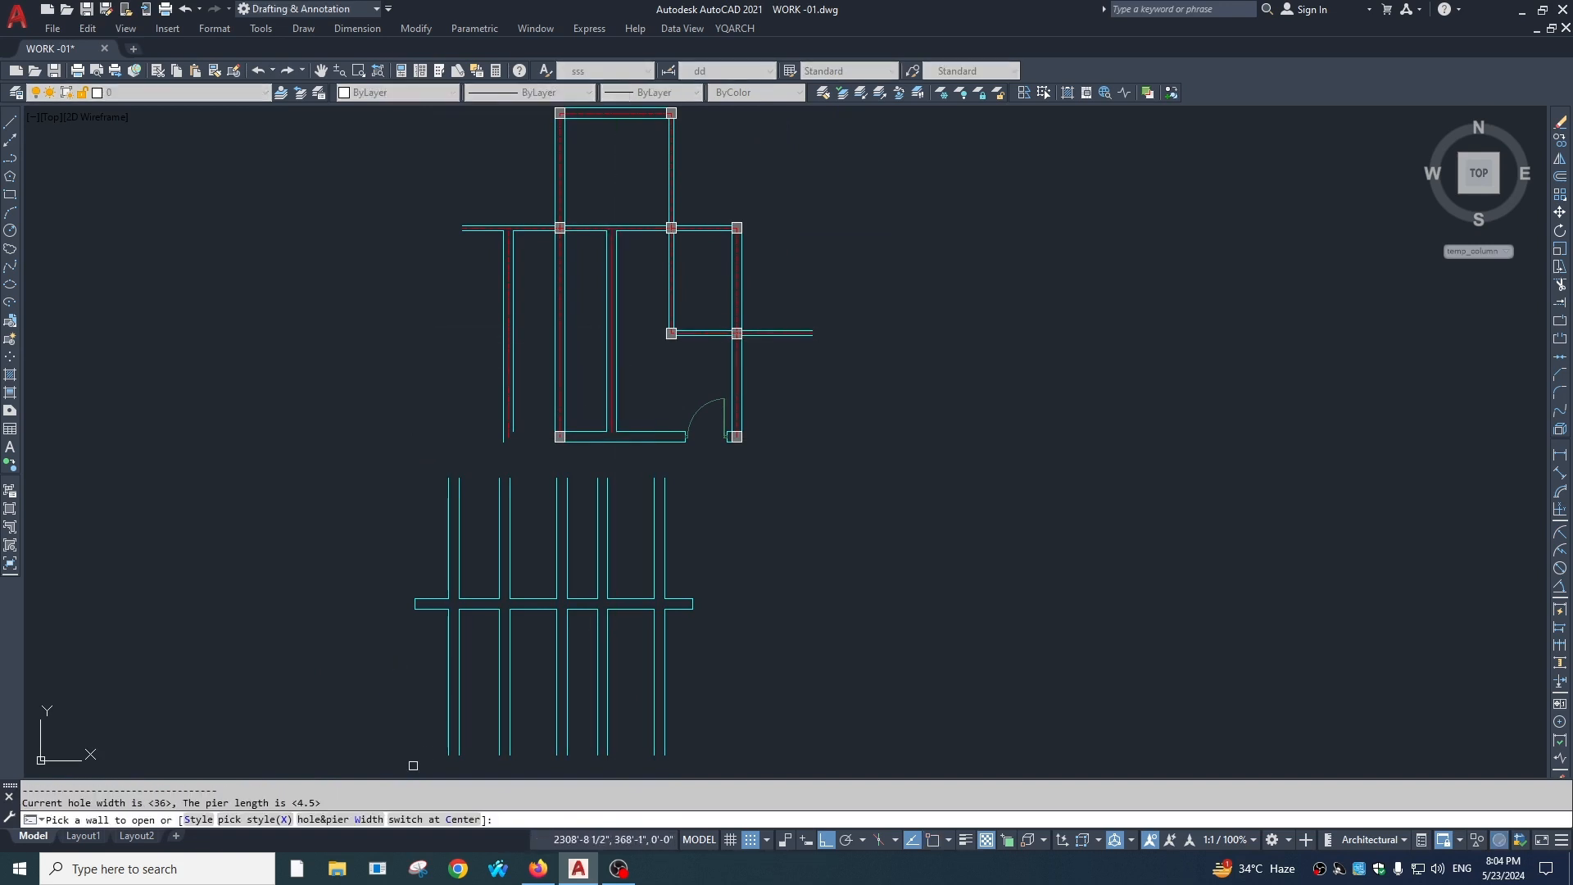
text(w)
key(Return)
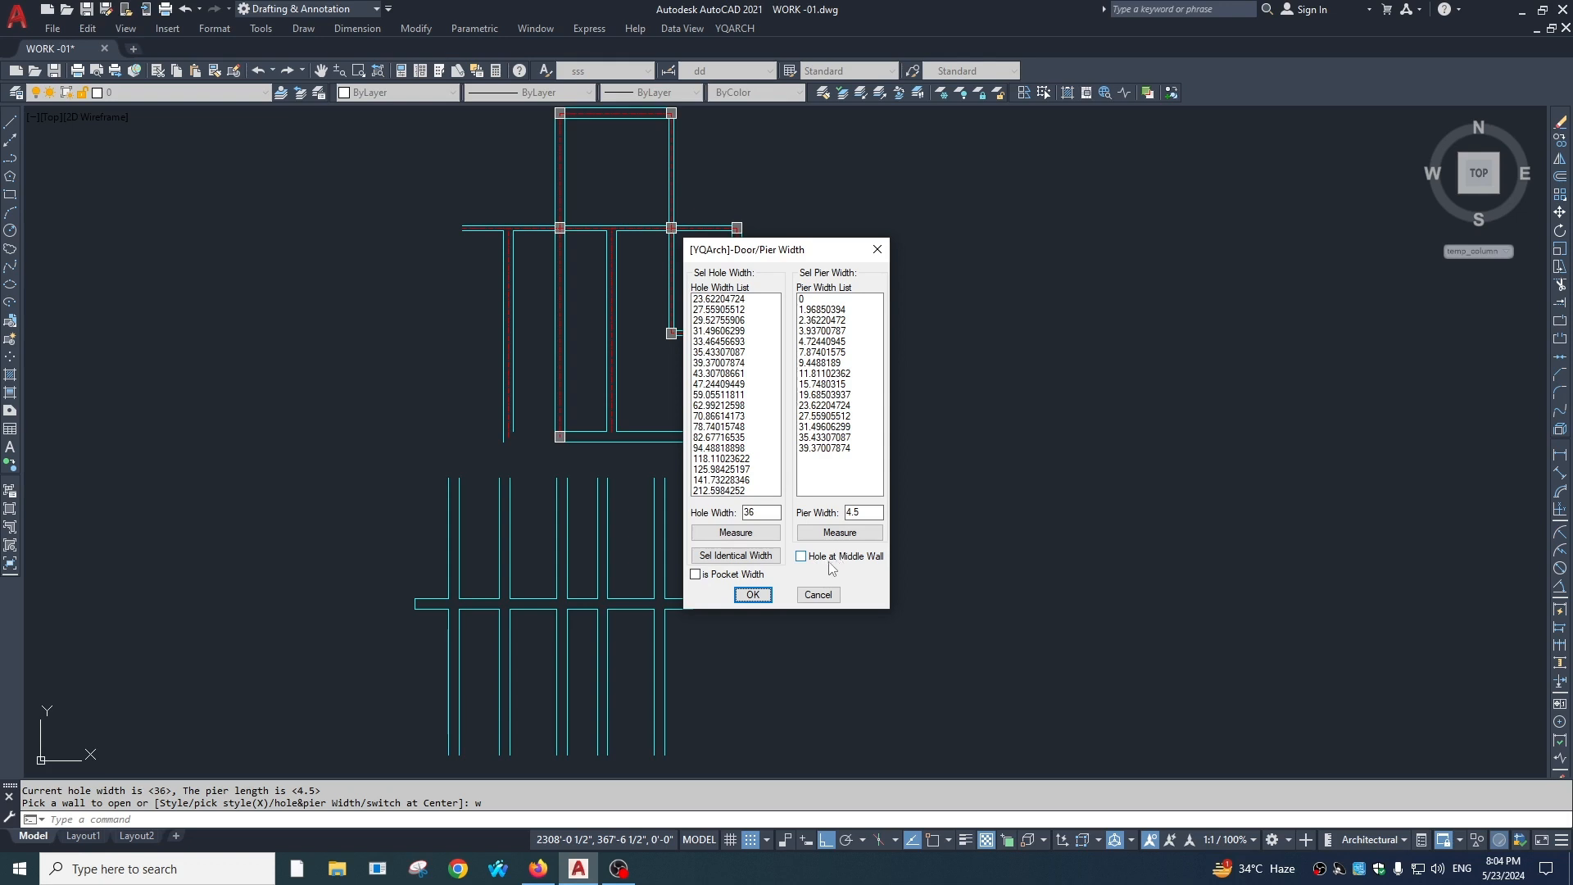
click(802, 557)
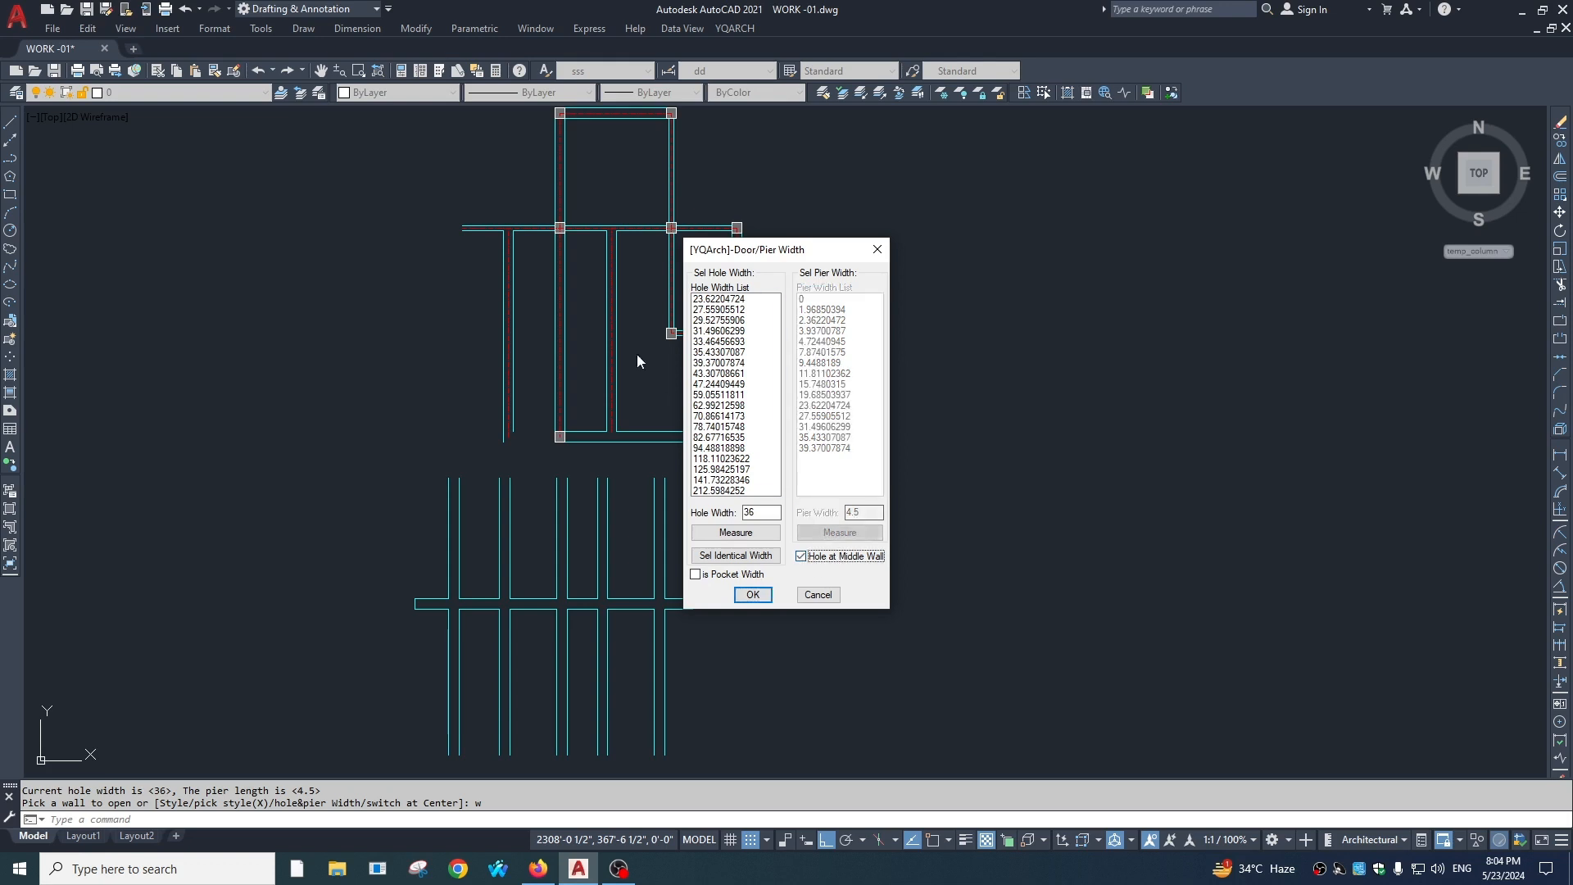
click(744, 599)
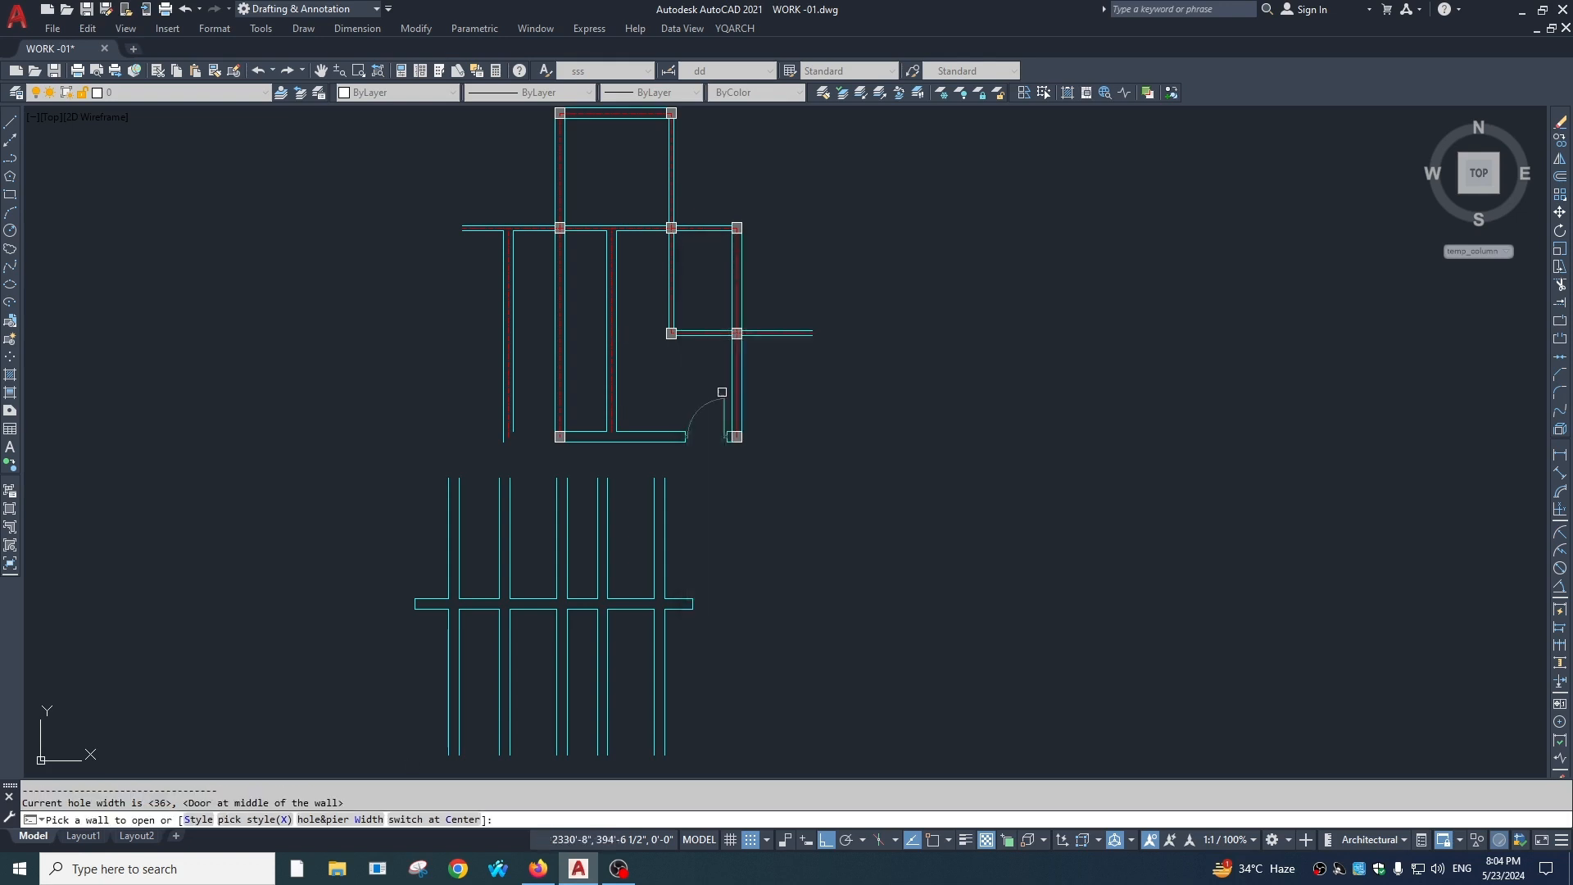
- Place a centred door in the vertical partition wall, swinging into the narrow room on its left
click(613, 338)
scroll(613, 337, up, 5)
scroll(508, 349, down, 4)
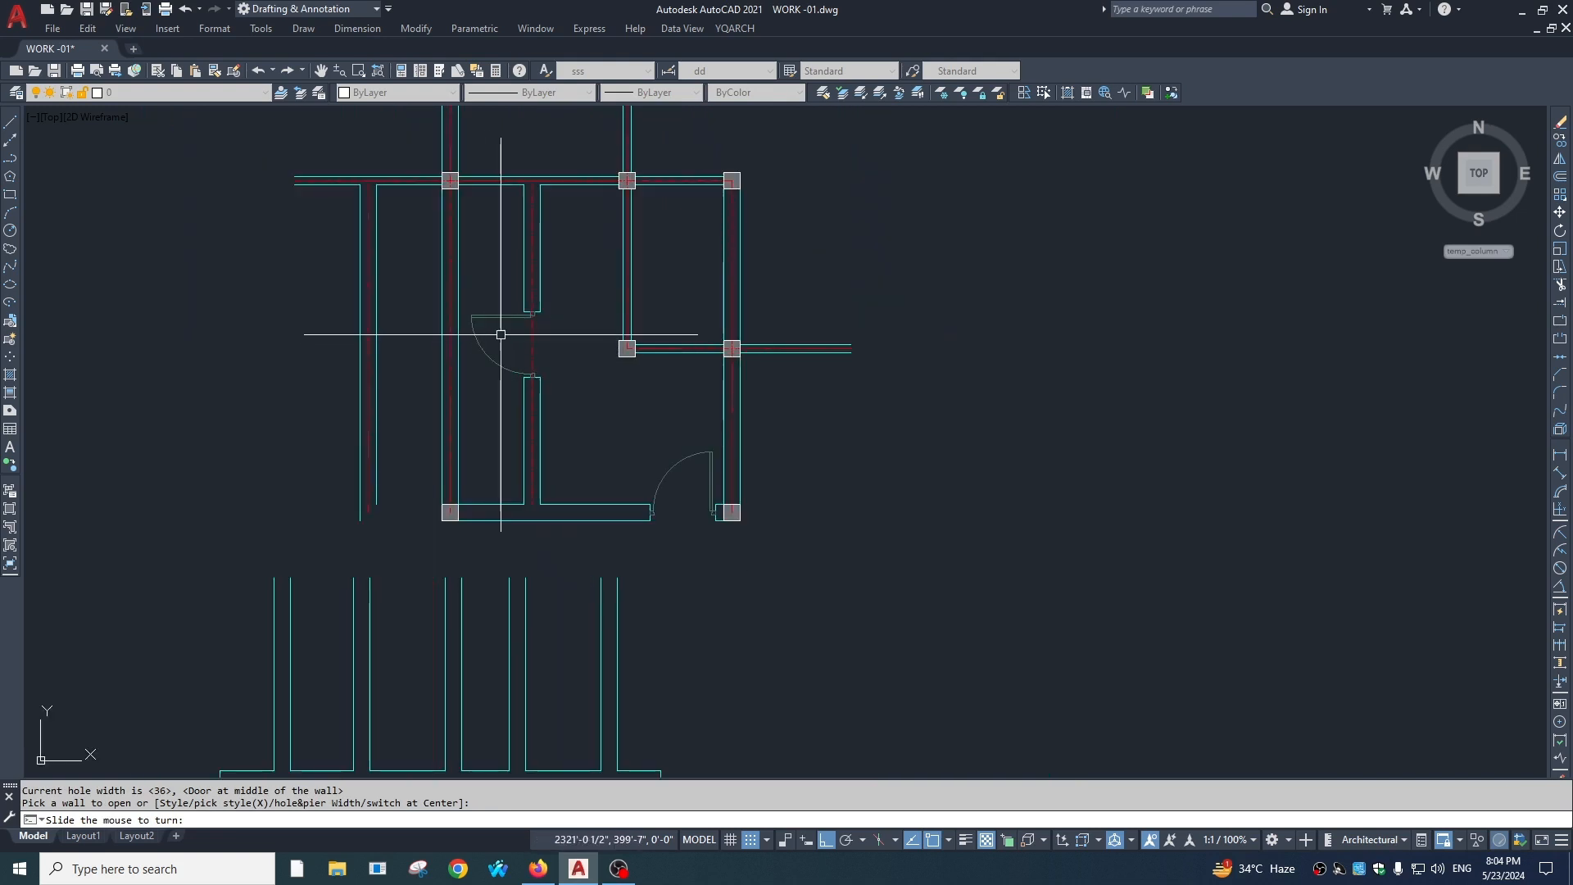
click(661, 444)
key(Escape)
- Start the AW window command and set the hole width to 60, with the hole at the middle of the wall
scroll(744, 492, down, 4)
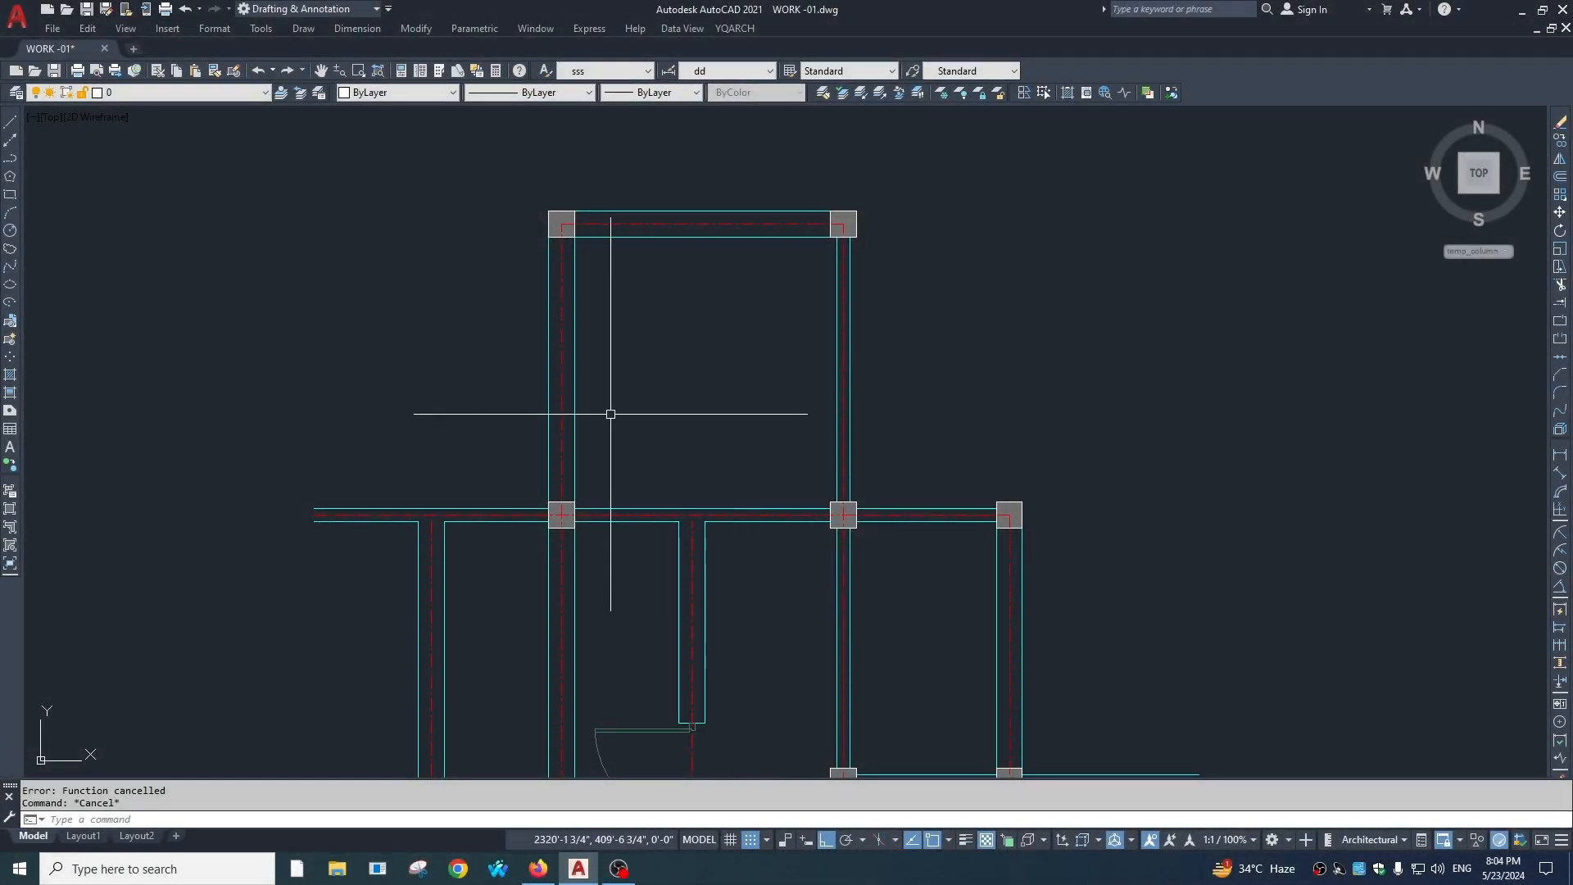
text(aw)
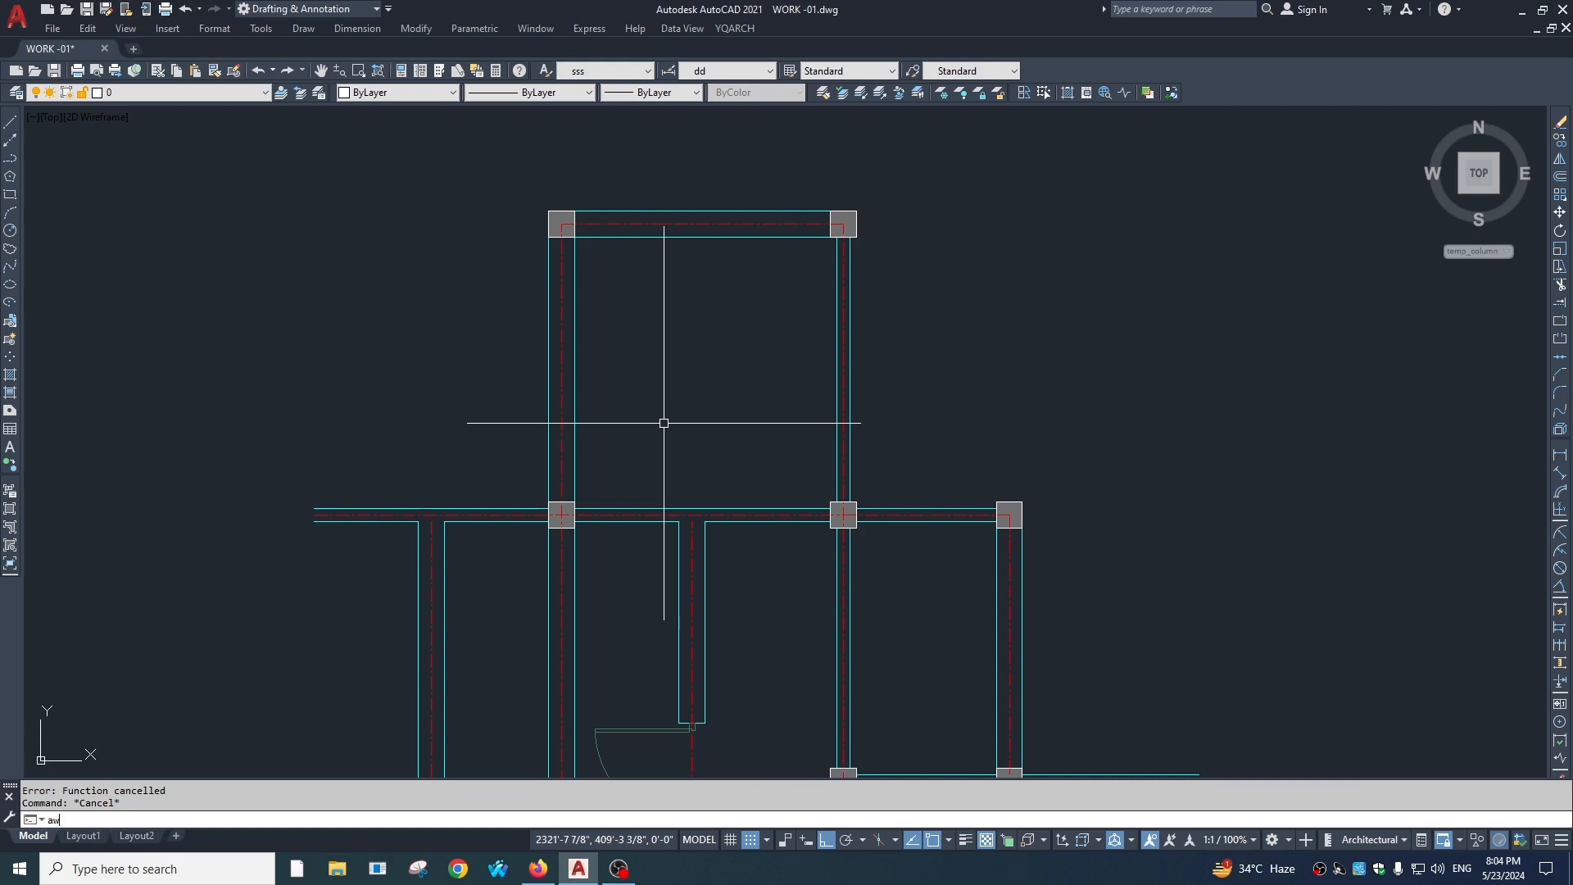
key(Return)
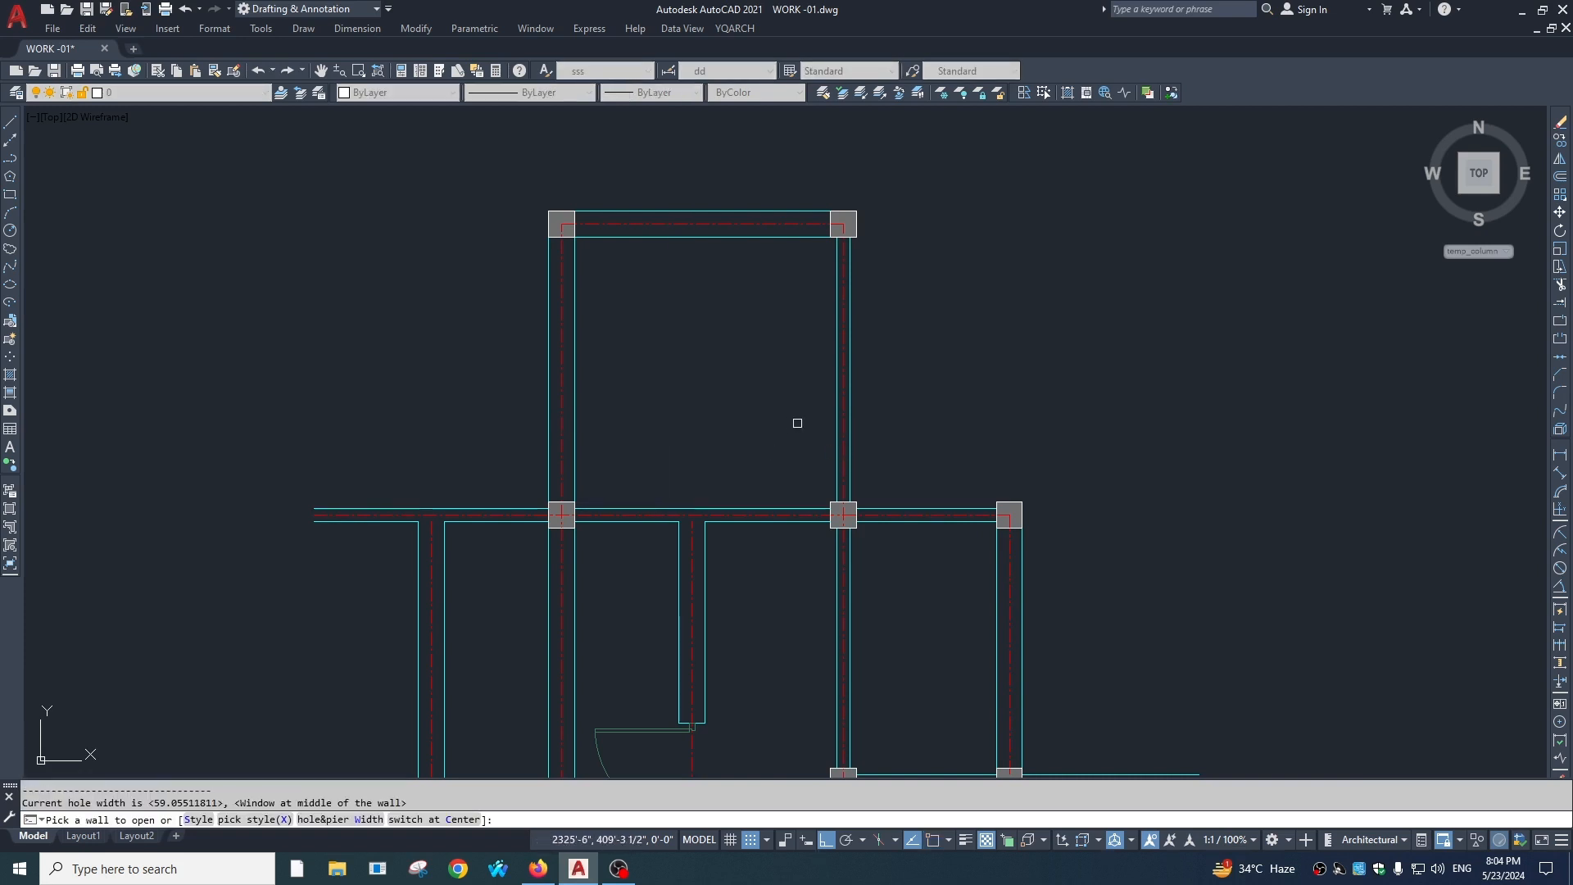
text(w)
key(Return)
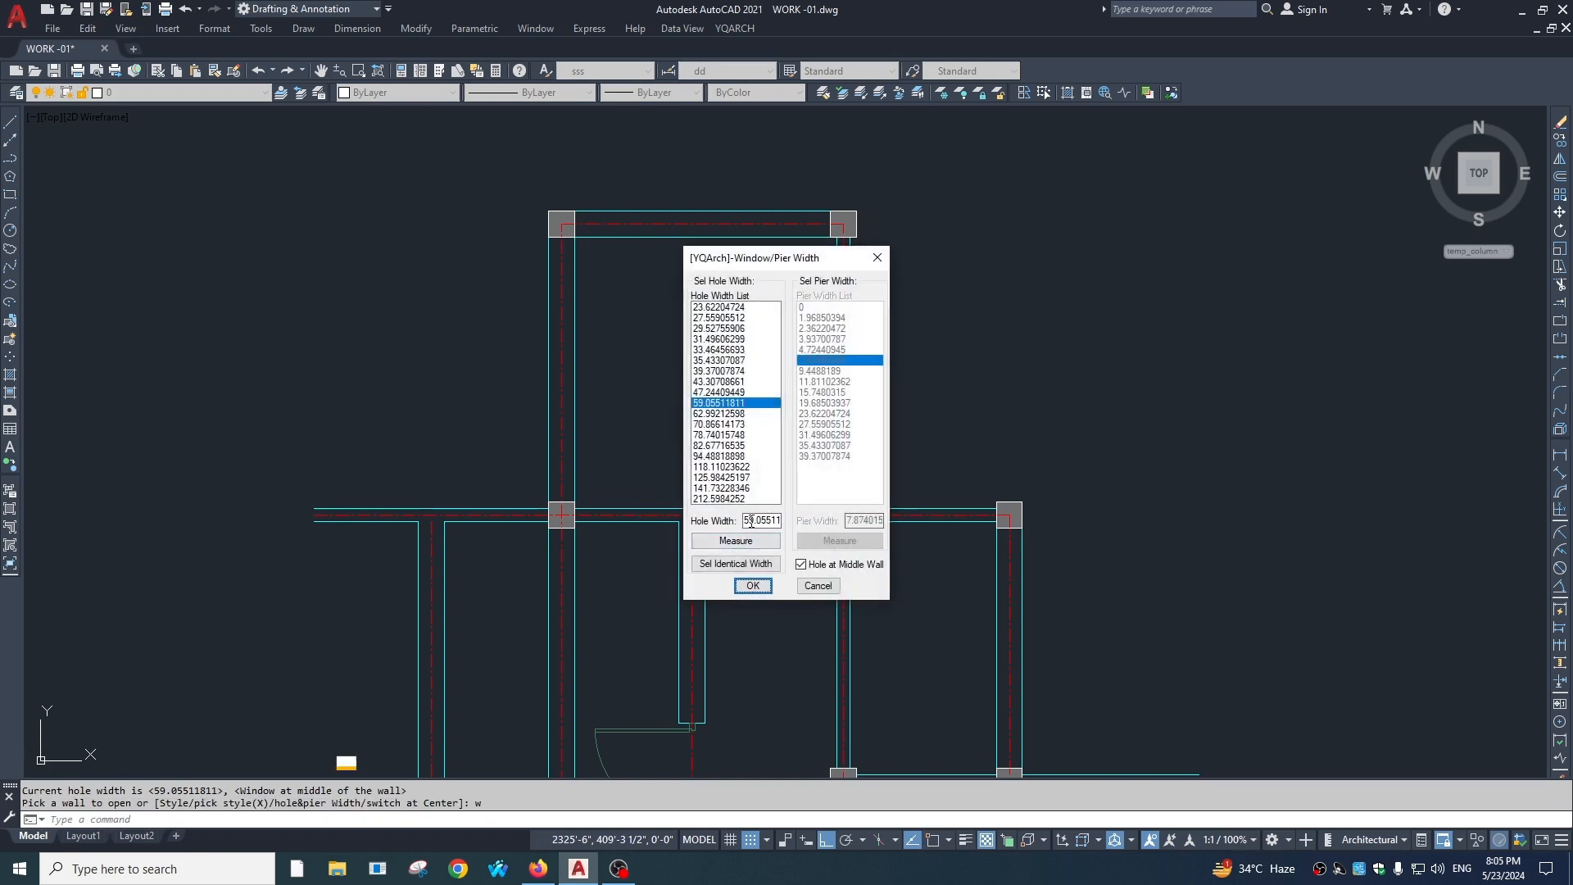
double_click(753, 520)
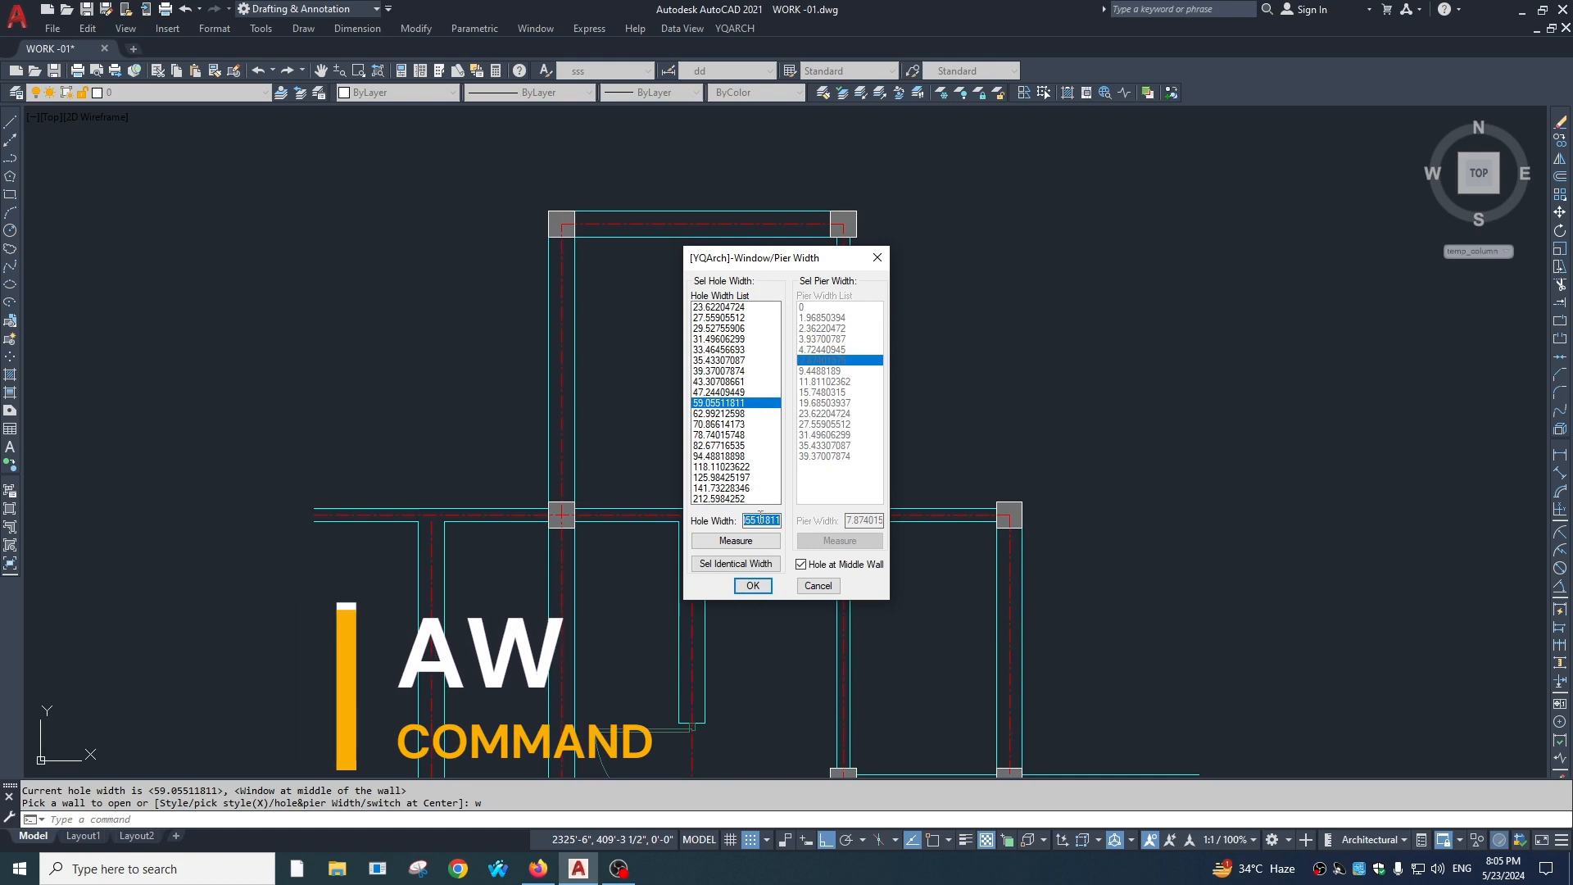
text(60)
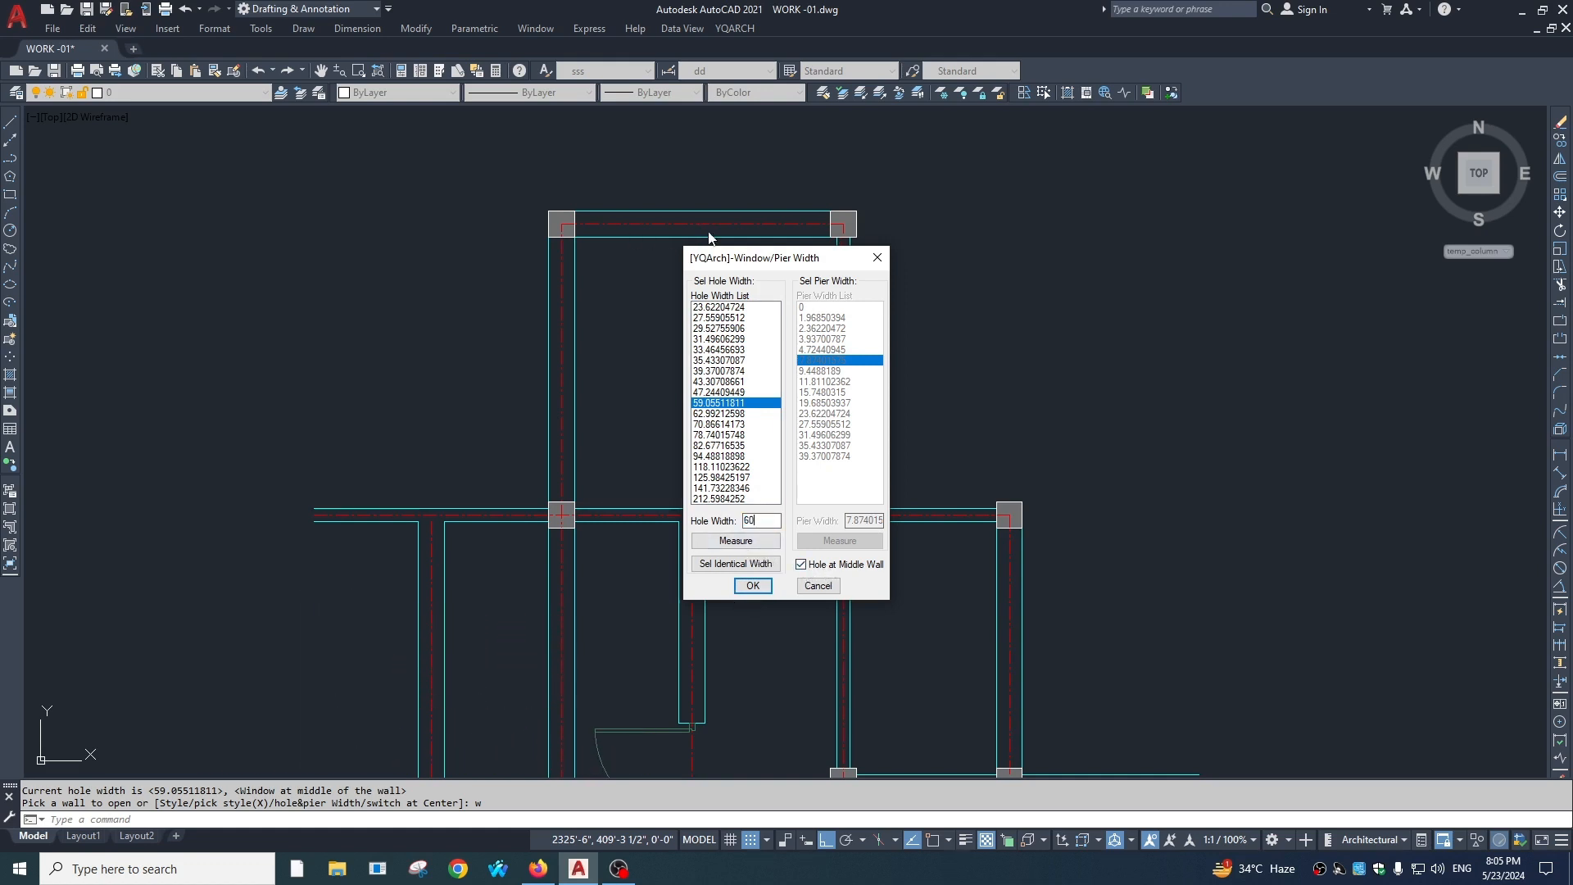
click(752, 586)
- Place the window in the top wall of the upper room and check how it fits between the columns
click(696, 234)
scroll(685, 221, up, 4)
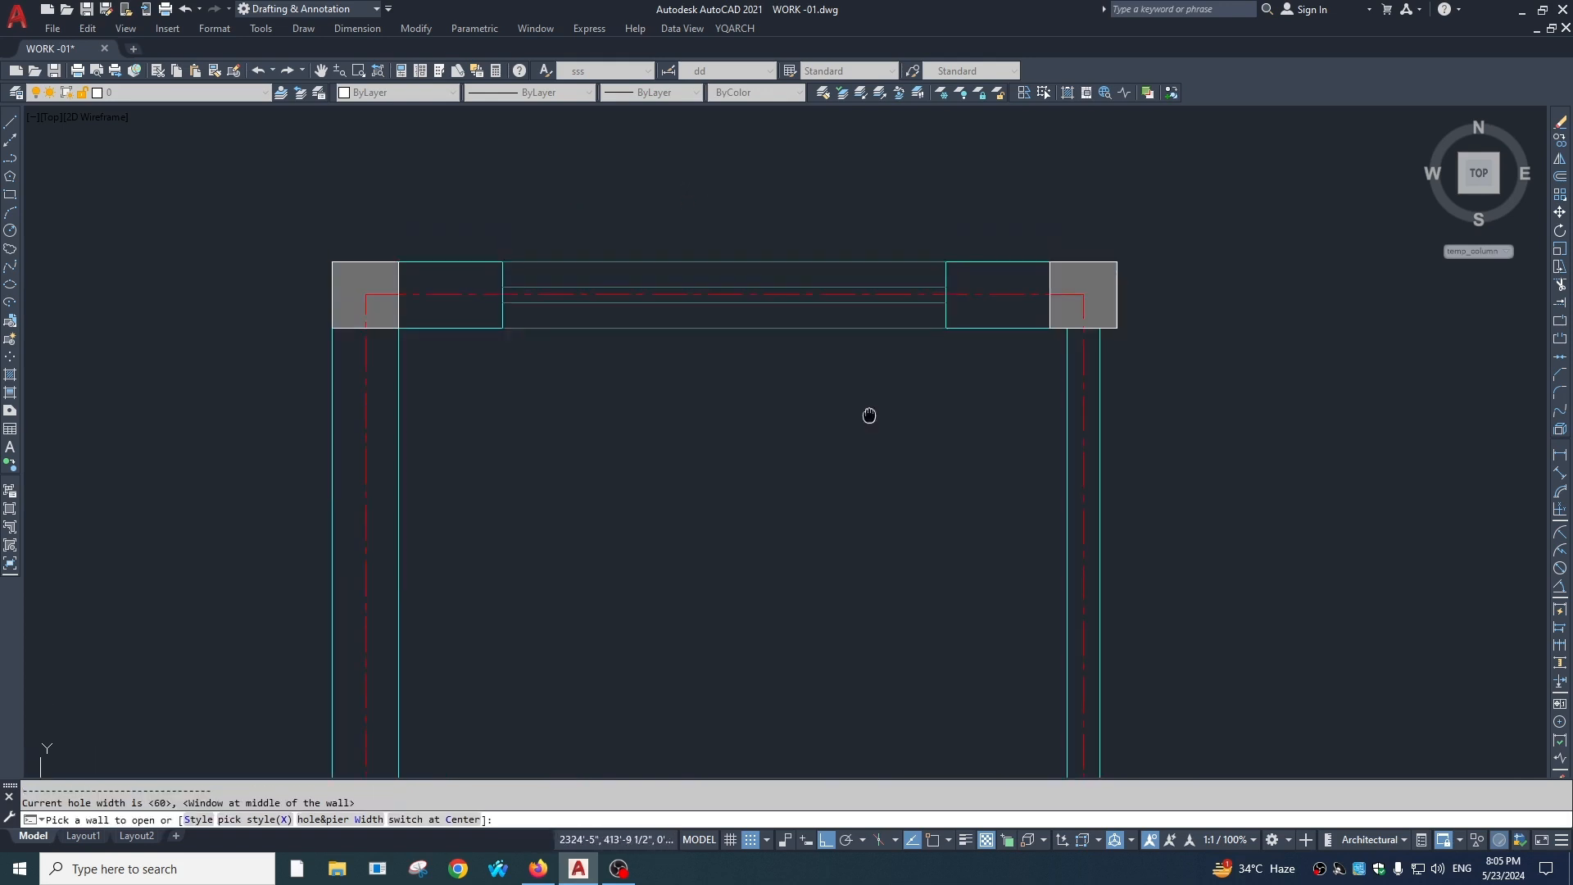
middle_drag(869, 415, 860, 447)
scroll(861, 447, down, 5)
key(Escape)
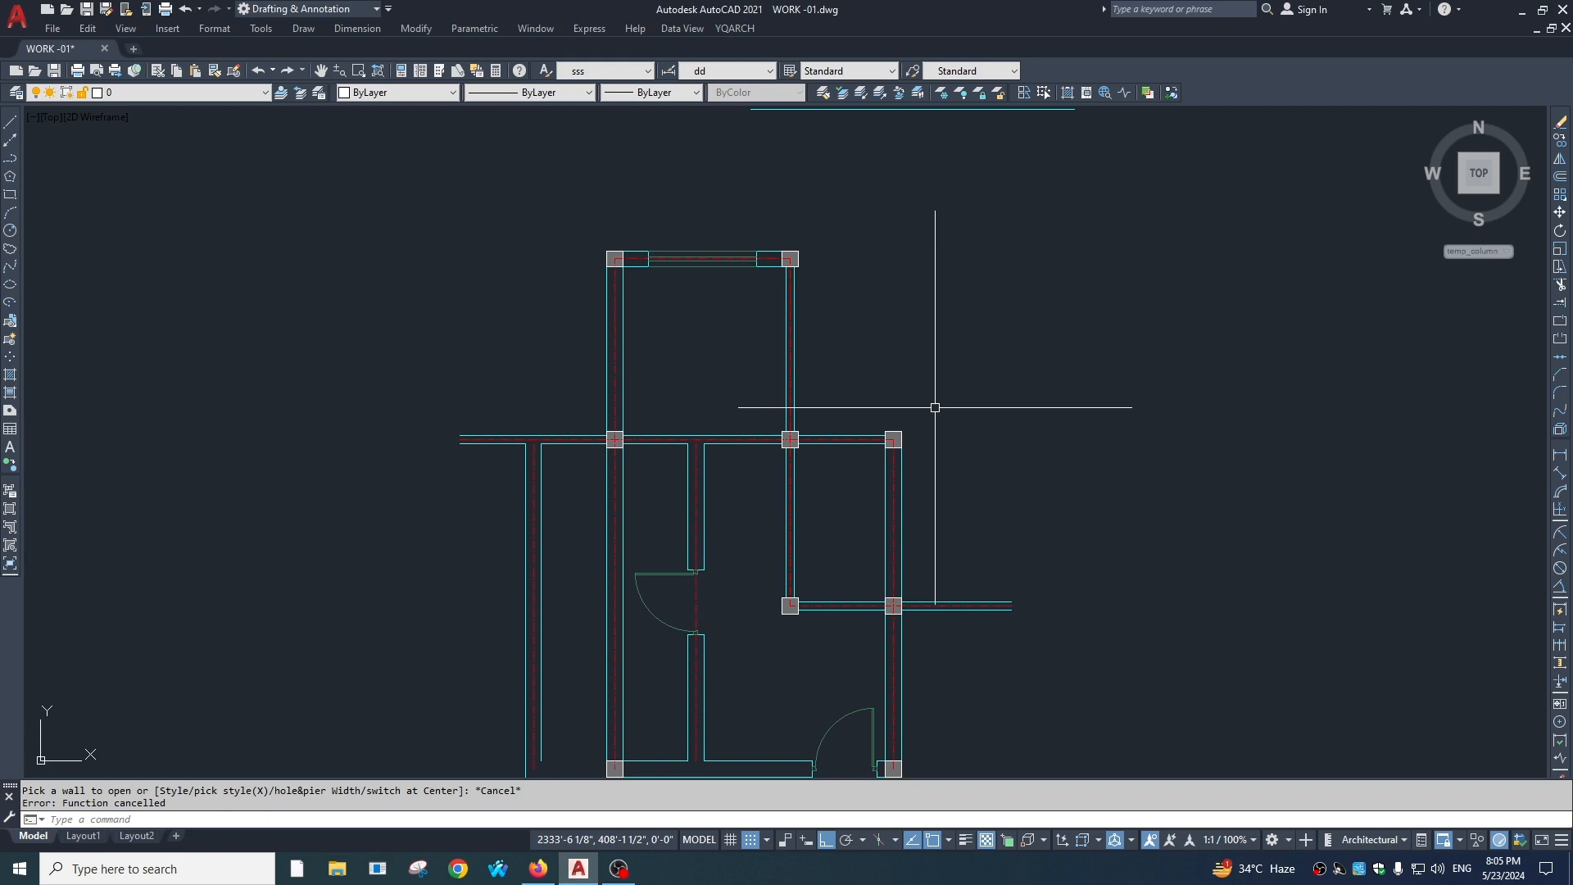
scroll(731, 450, down, 2)
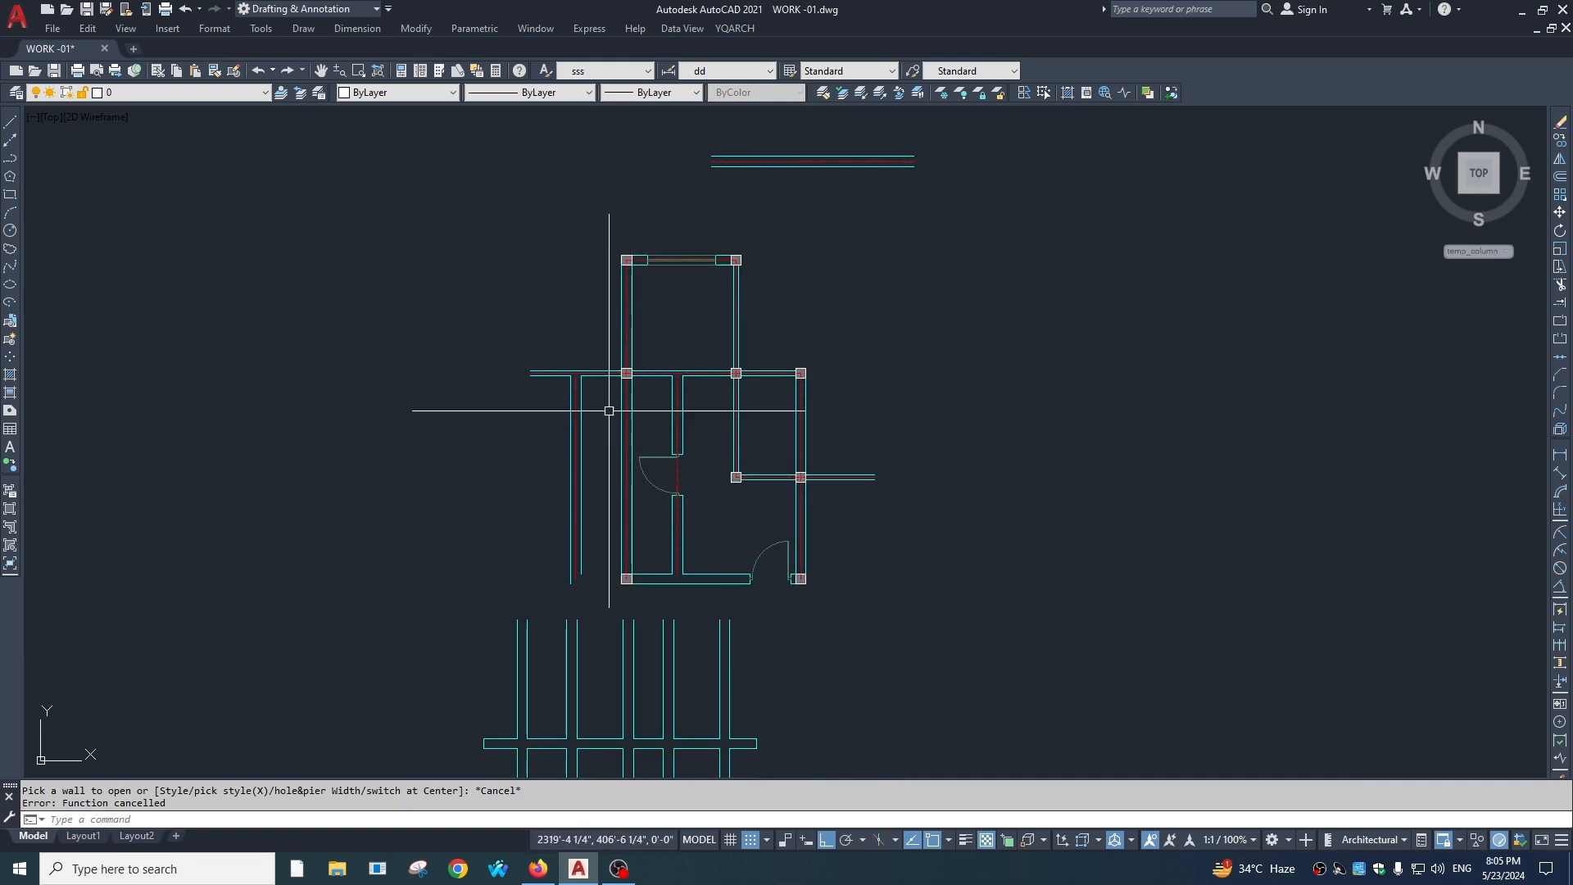
middle_drag(840, 249, 830, 306)
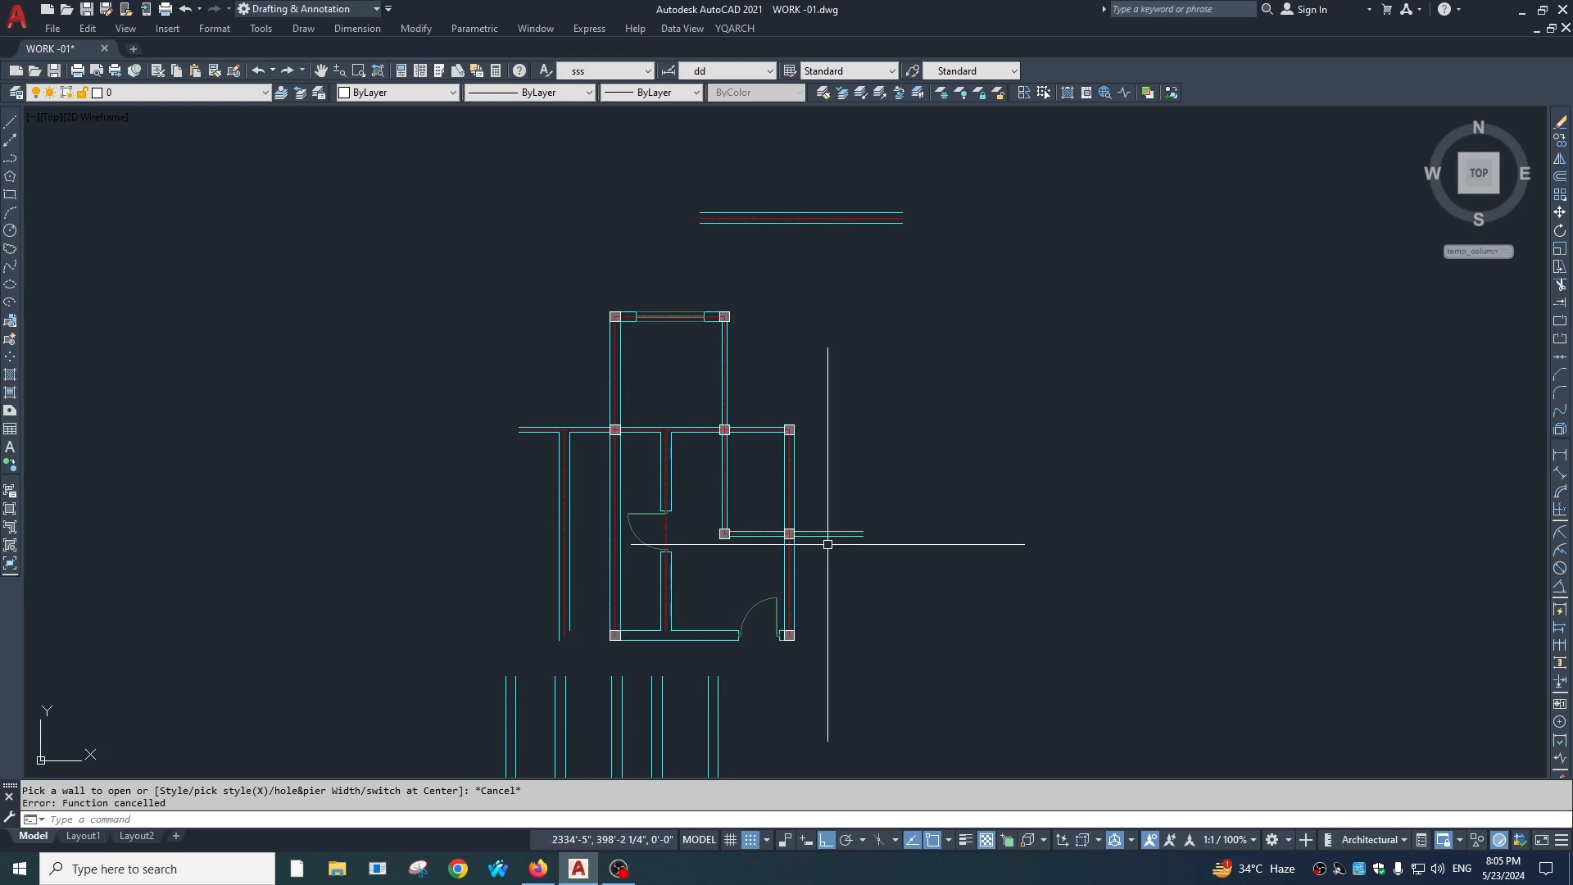
click(731, 29)
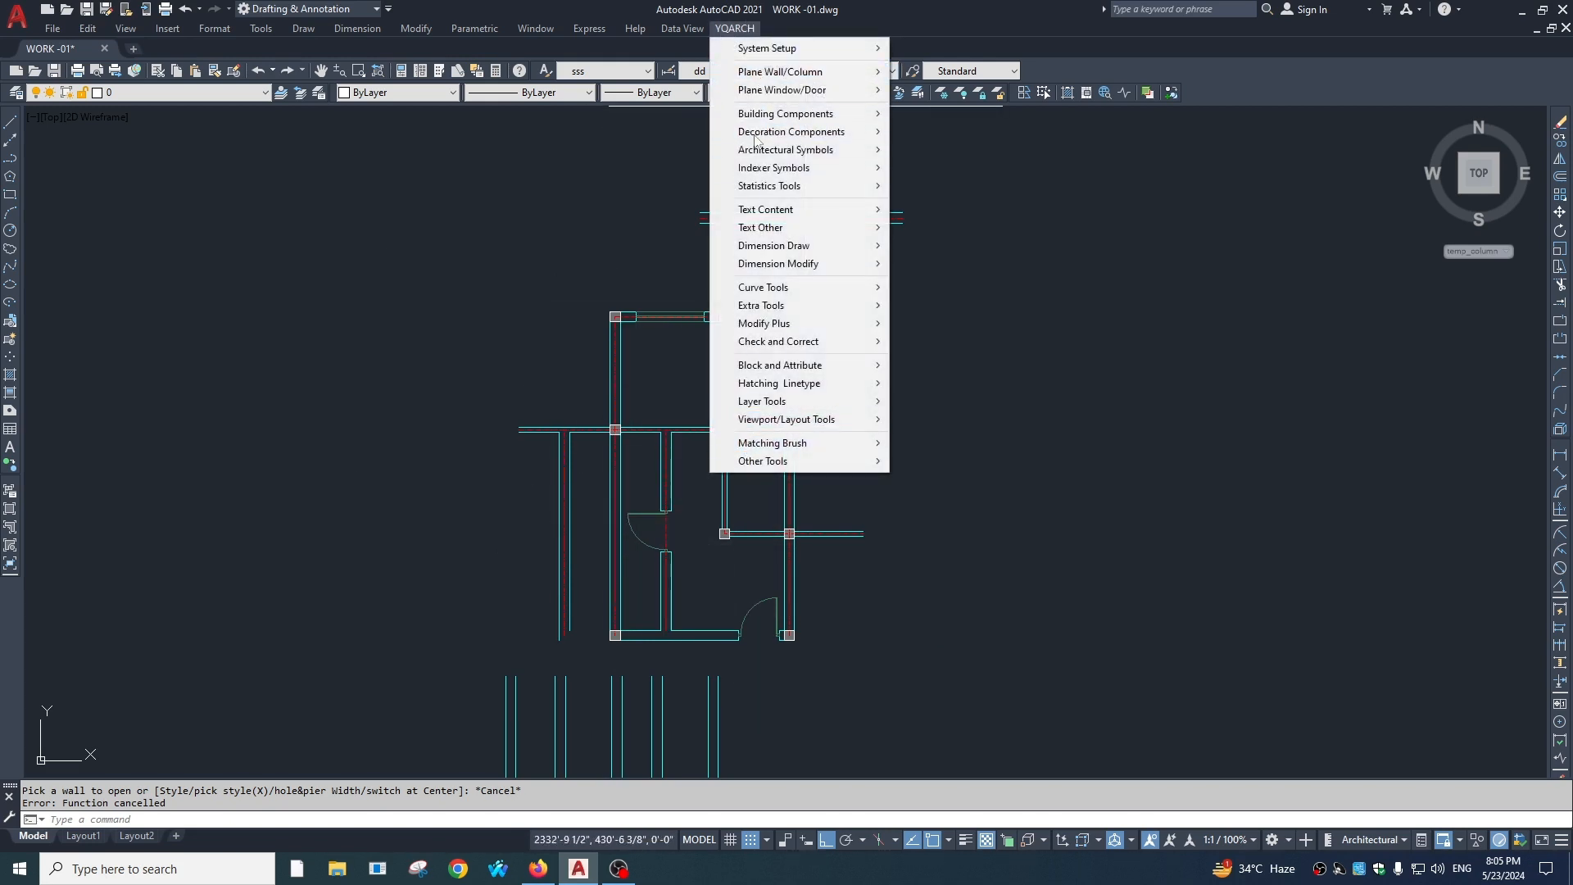
click(924, 542)
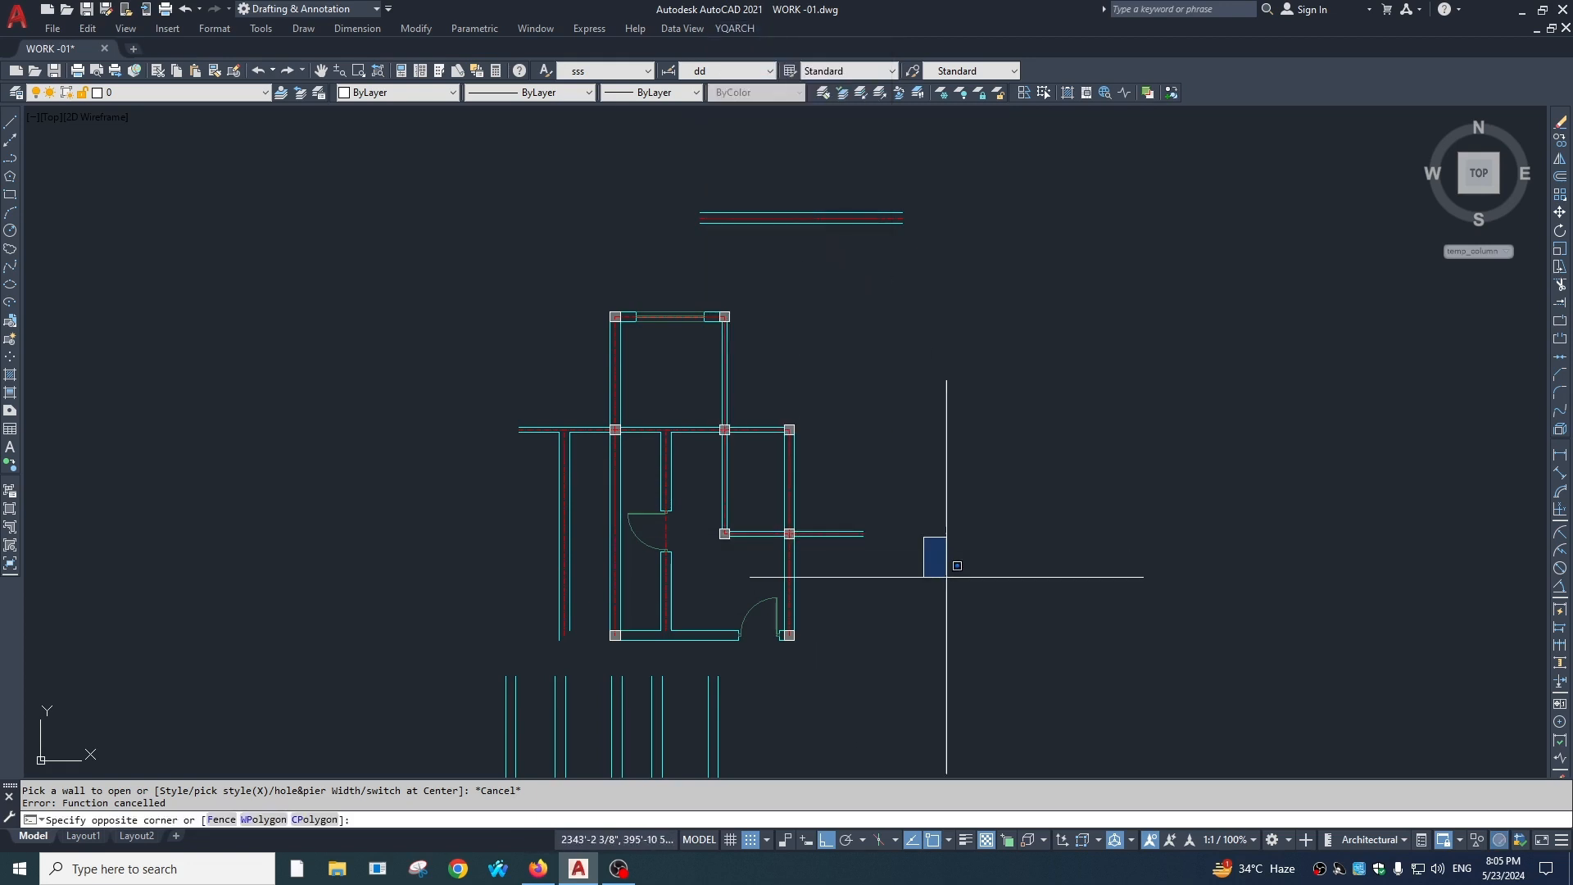